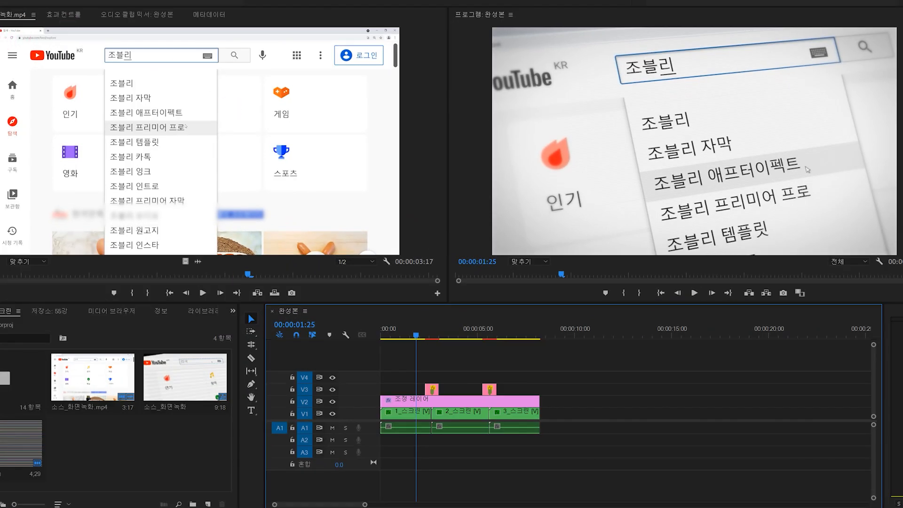
left_click_drag(0, 18, 448, 272)
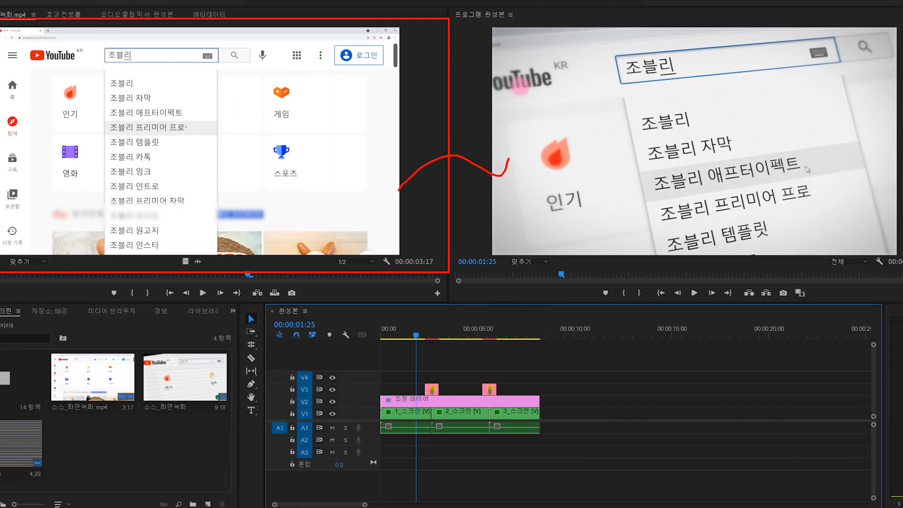
left_click_drag(508, 30, 870, 260)
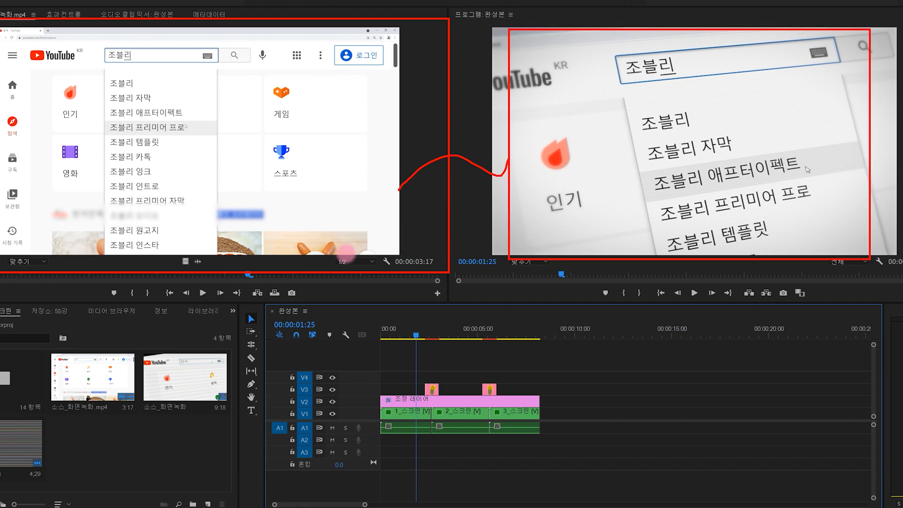
mouse_move(631, 288)
left_mouse_down()
mouse_move(318, 121)
mouse_move(354, 162)
mouse_move(605, 273)
left_mouse_up()
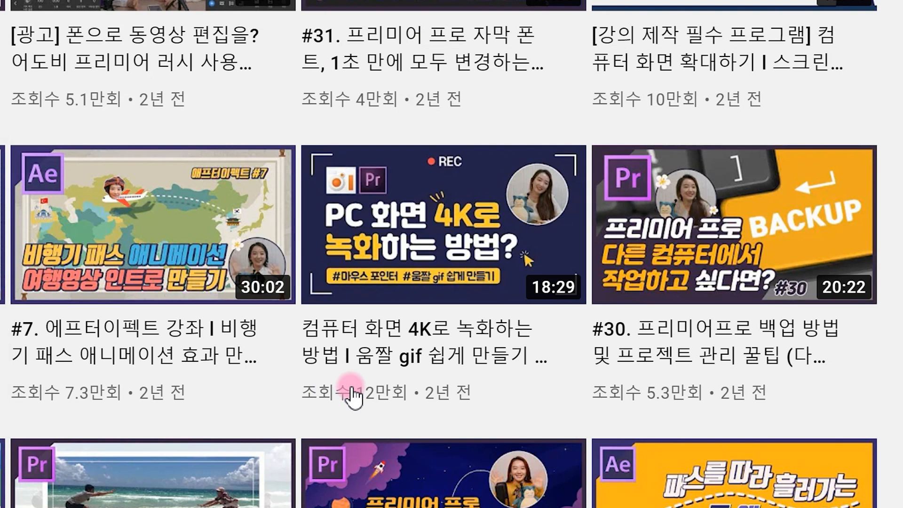
mouse_move(300, 134)
left_mouse_down()
mouse_move(454, 313)
mouse_move(587, 401)
left_mouse_up()
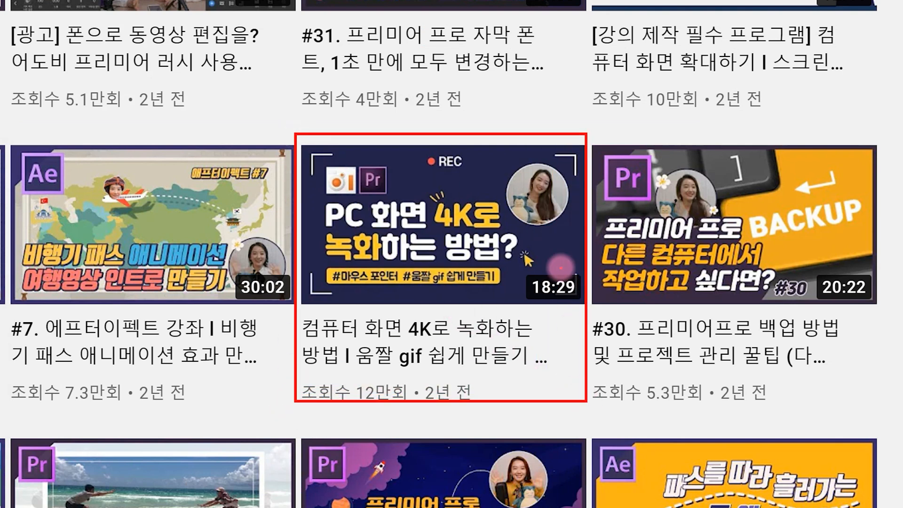
mouse_move(563, 97)
left_mouse_down()
mouse_move(535, 113)
mouse_move(534, 121)
mouse_move(550, 104)
mouse_move(532, 128)
mouse_move(576, 86)
mouse_move(572, 126)
left_mouse_up()
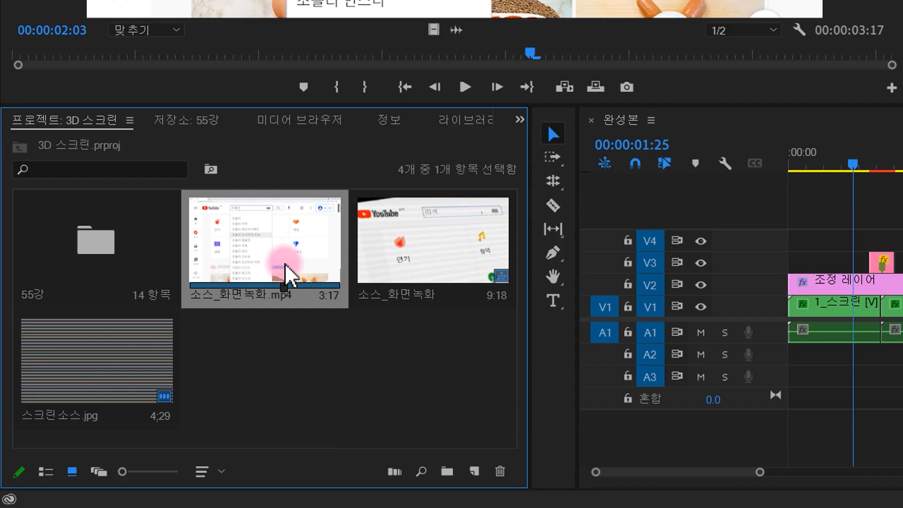
Create a new sequence from the screen recording clip 소스_화면녹화.mp4 in the project.
left_click_drag(171, 180, 346, 328)
mouse_move(311, 266)
left_mouse_down()
mouse_move(355, 290)
mouse_move(429, 401)
mouse_move(483, 455)
left_mouse_up()
left_click_drag(461, 447, 492, 487)
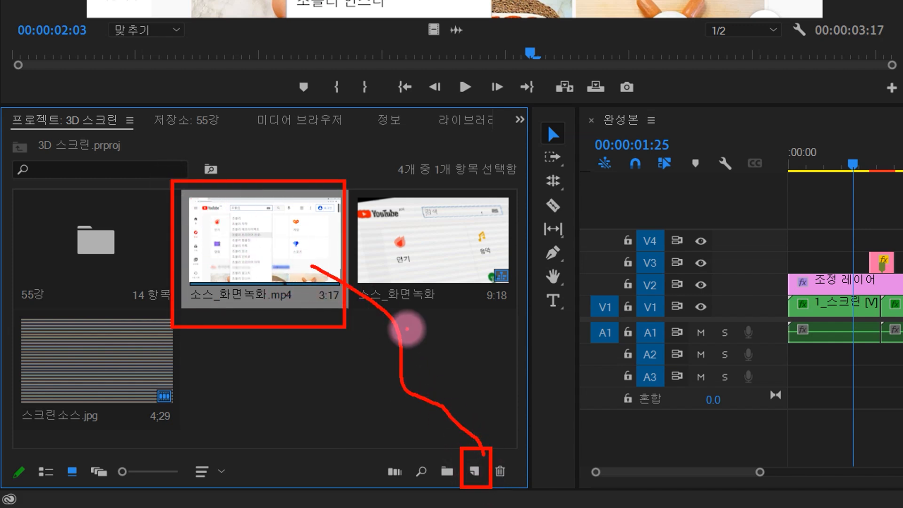
key("Escape")
mouse_move(266, 242)
left_mouse_down()
mouse_move(476, 440)
mouse_move(481, 469)
left_mouse_up()
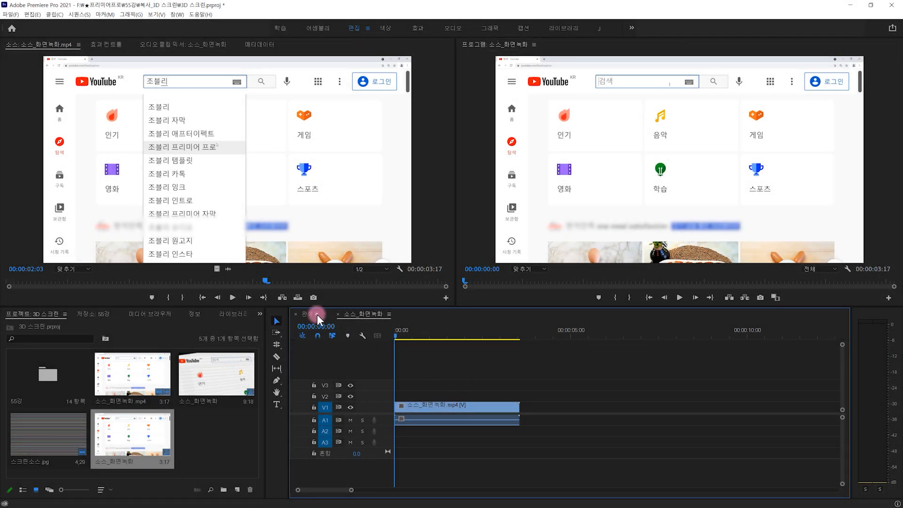
Examine the screen-line texture in the enlarged program view of the 완성본 sequence and restore the layout.
left_click(316, 314)
key("grave")
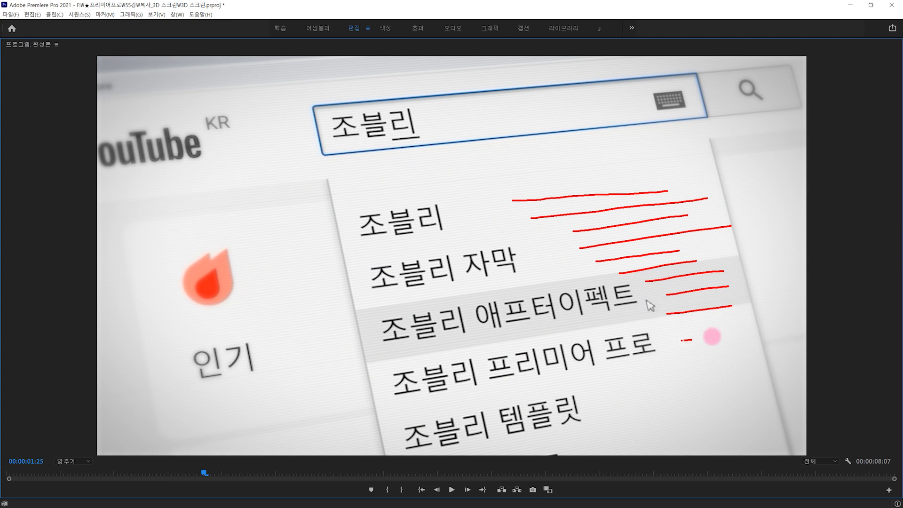
key("Escape")
key("grave")
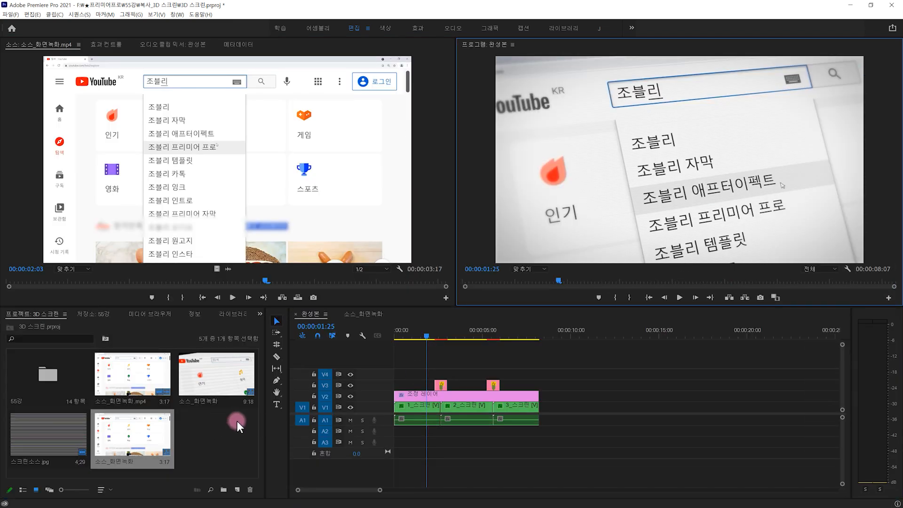
Place the texture image 스크린소스.jpg on V2 above the recording, at the start of the new 소스_화면녹화 sequence.
left_click(30, 439)
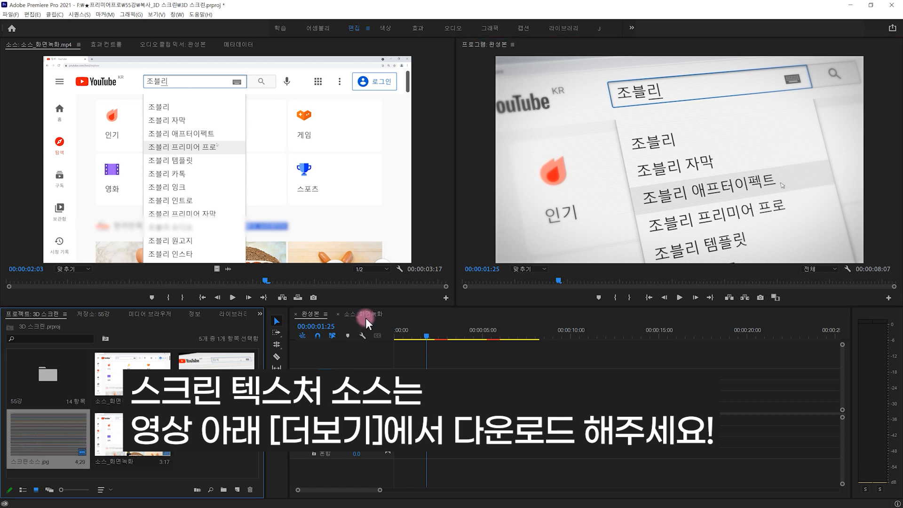
left_click(364, 314)
double_click(43, 433)
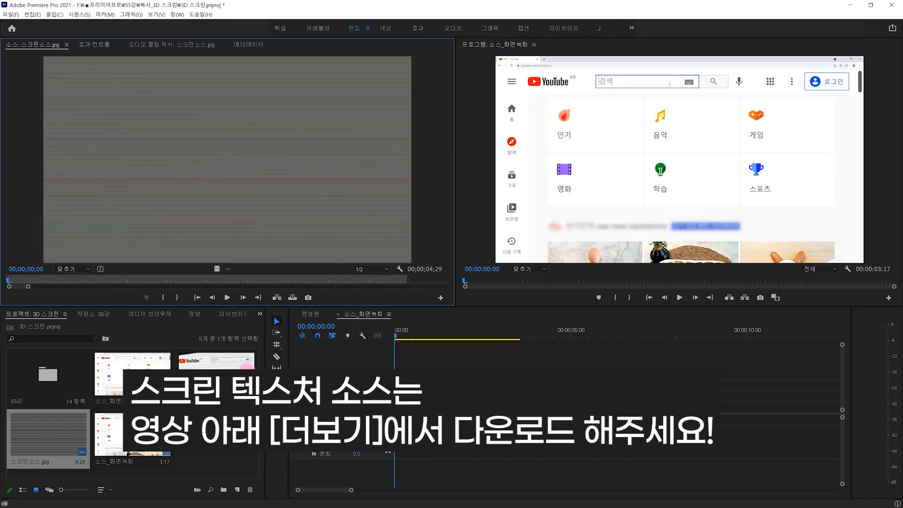
left_click_drag(55, 433, 426, 399)
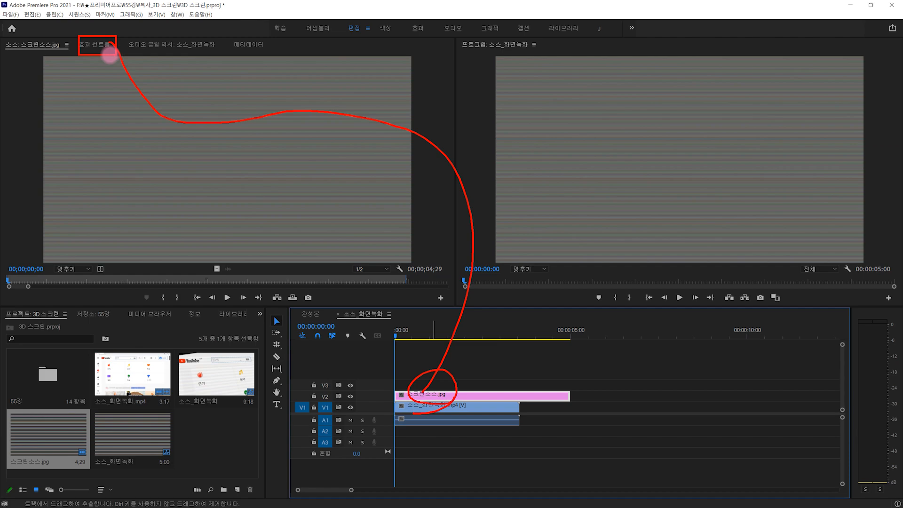
Set the 스크린소스.jpg clip's blend mode to 어둡게 하기 (Darken) and its opacity to 10%, and check the enlarged preview.
left_click(95, 41)
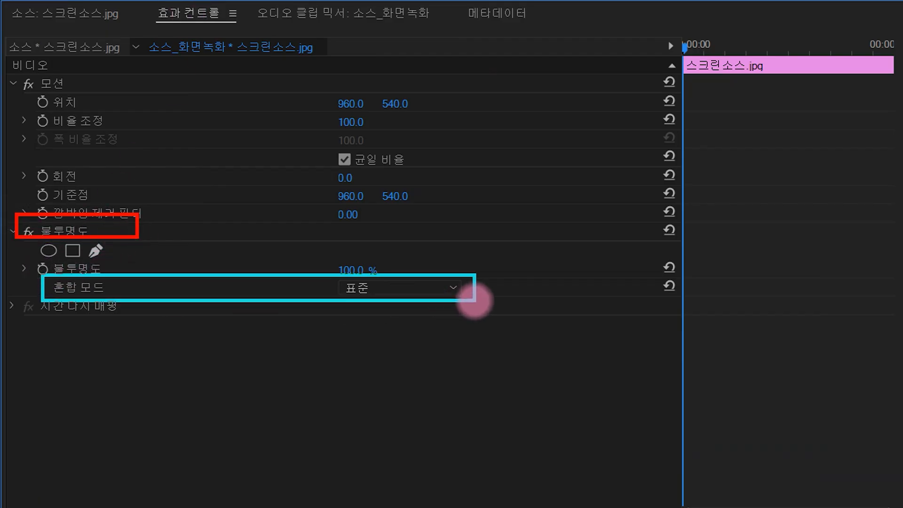
left_click(407, 285)
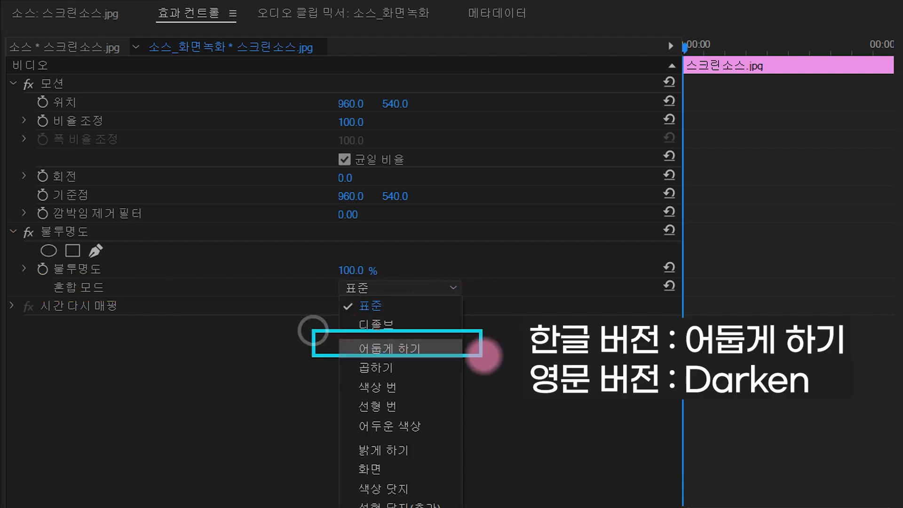
left_click(452, 349)
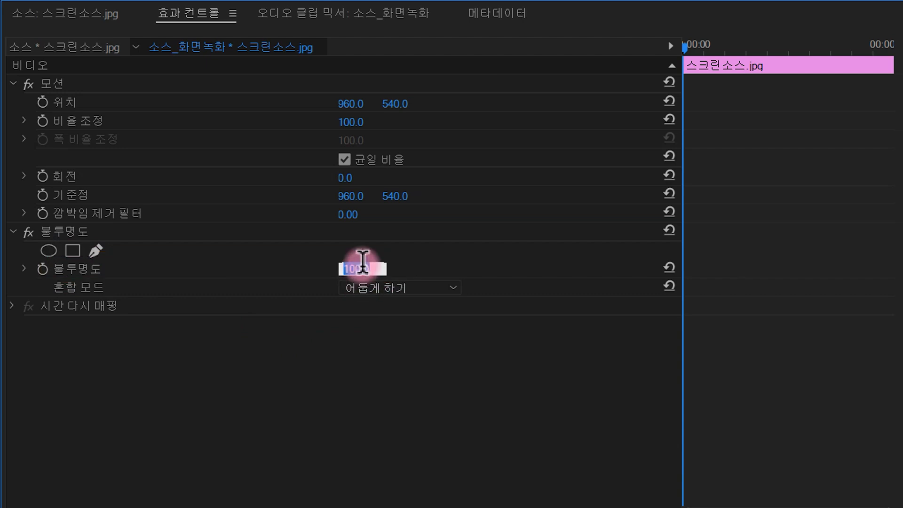
left_click(651, 434)
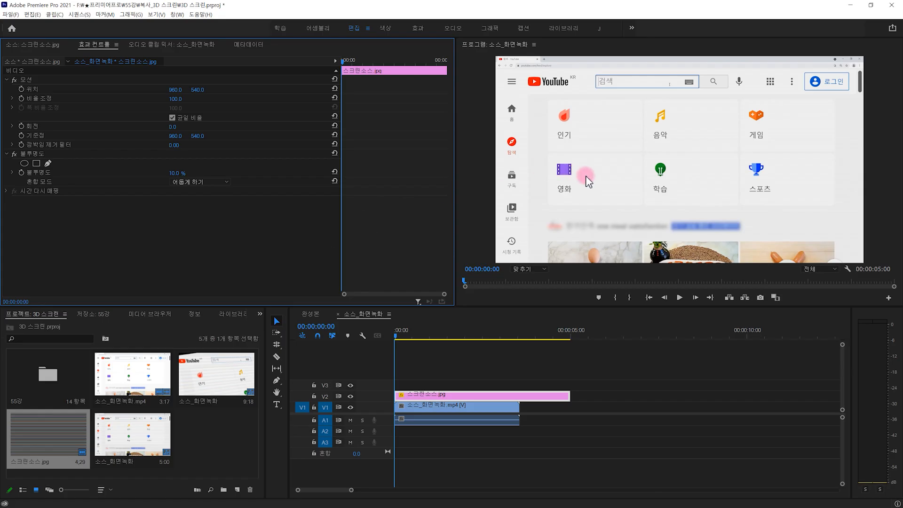
key("grave")
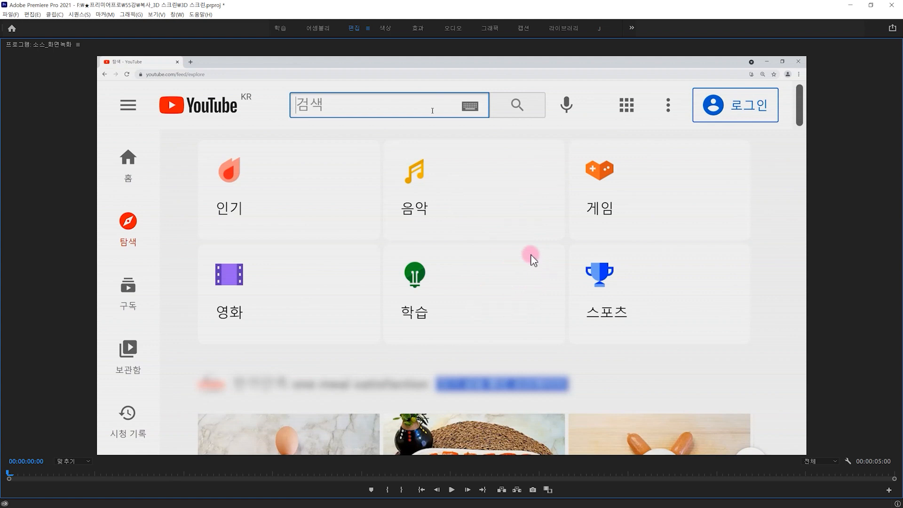
key("grave")
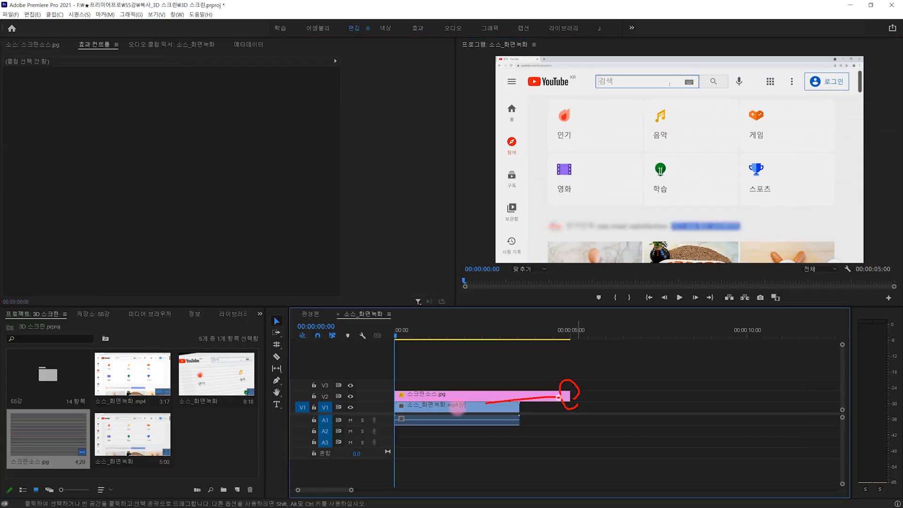
Trim the end of the 스크린소스.jpg clip on V2 to match the end of the recording below it.
mouse_move(570, 396)
left_mouse_down()
mouse_move(514, 395)
mouse_move(447, 428)
left_mouse_up()
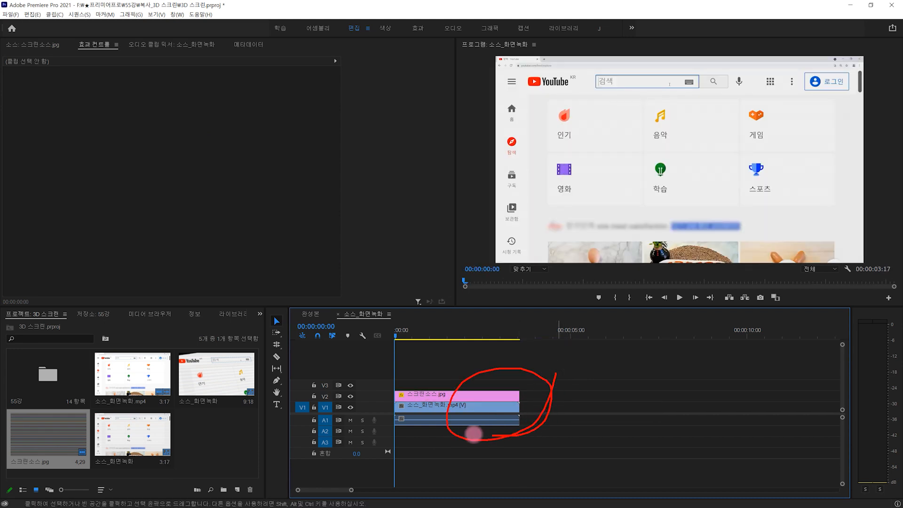
left_click(561, 426)
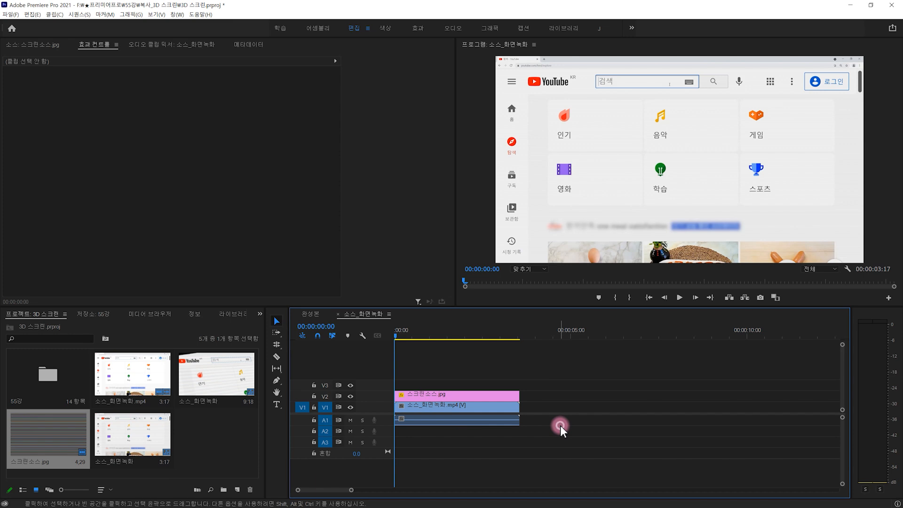
Nest the texture clip and the recording together as a sequence named 1.
left_click_drag(566, 372, 442, 430)
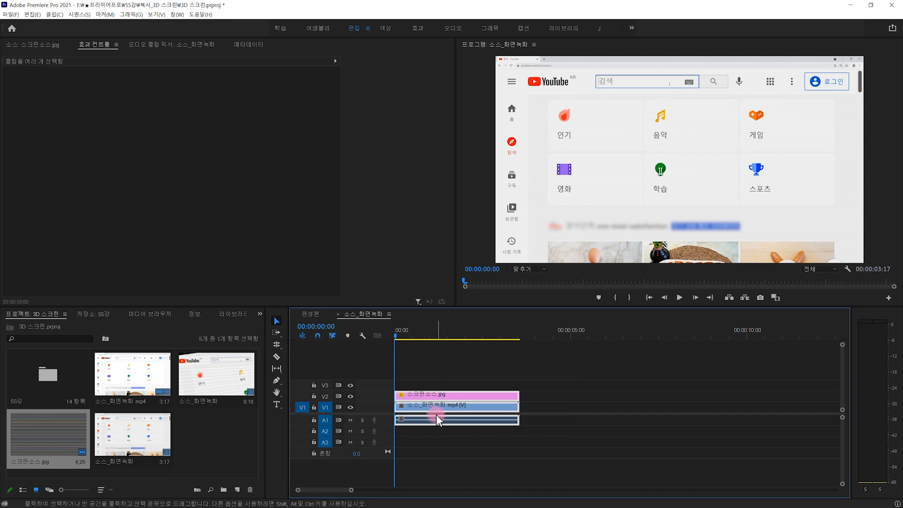
right_click(433, 413)
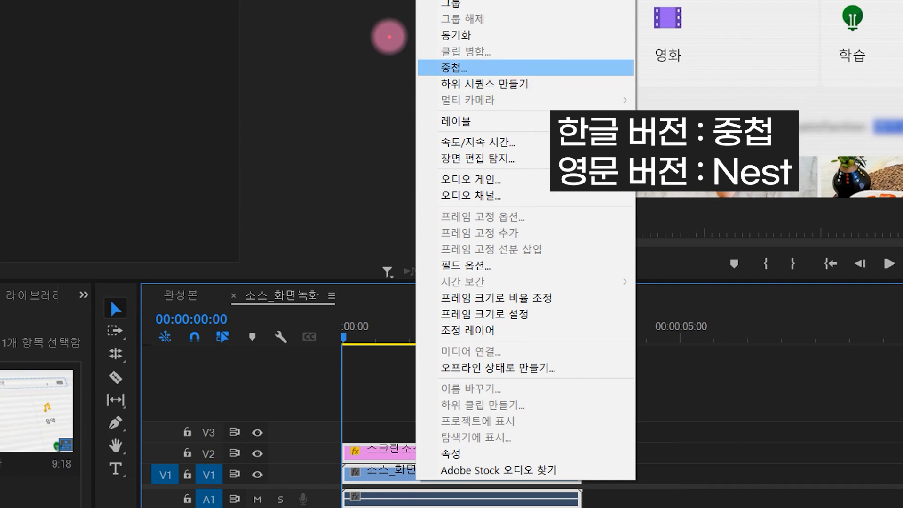
left_click_drag(390, 36, 532, 92)
left_click(478, 67)
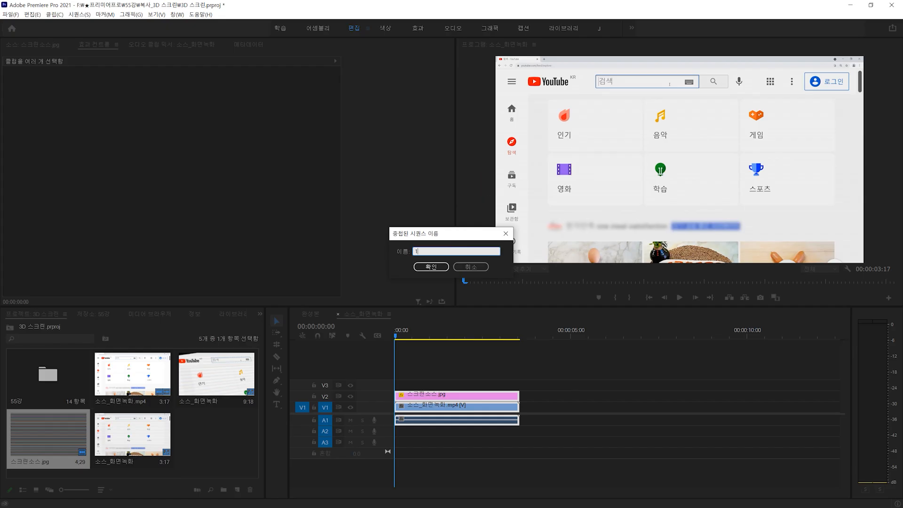
type("1")
key("Return")
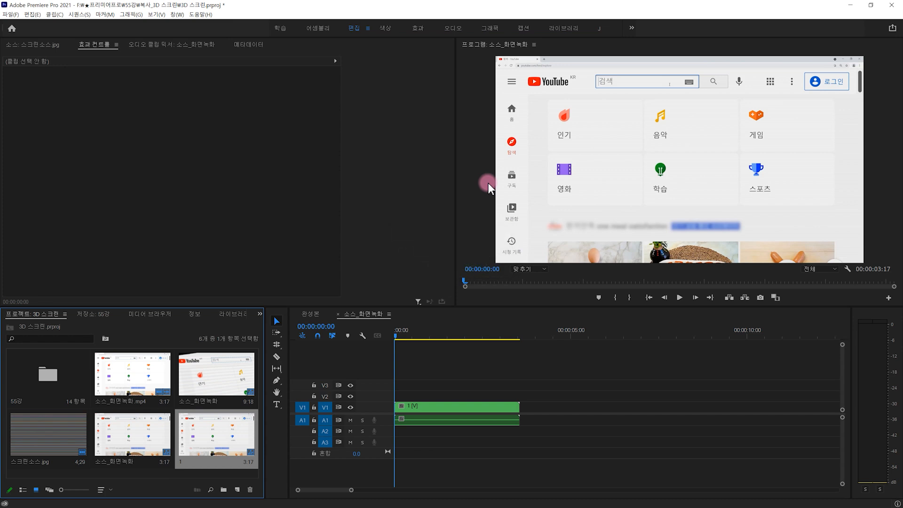
Set the scale (비율 조정) of the nested clip 1 to 73.
mouse_move(489, 430)
left_mouse_down()
mouse_move(468, 395)
mouse_move(451, 433)
left_mouse_up()
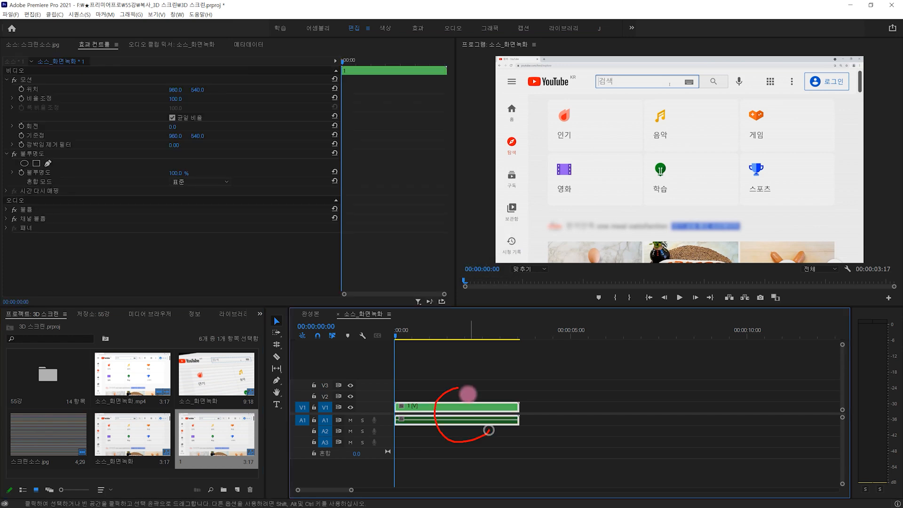
left_click_drag(451, 412, 477, 237)
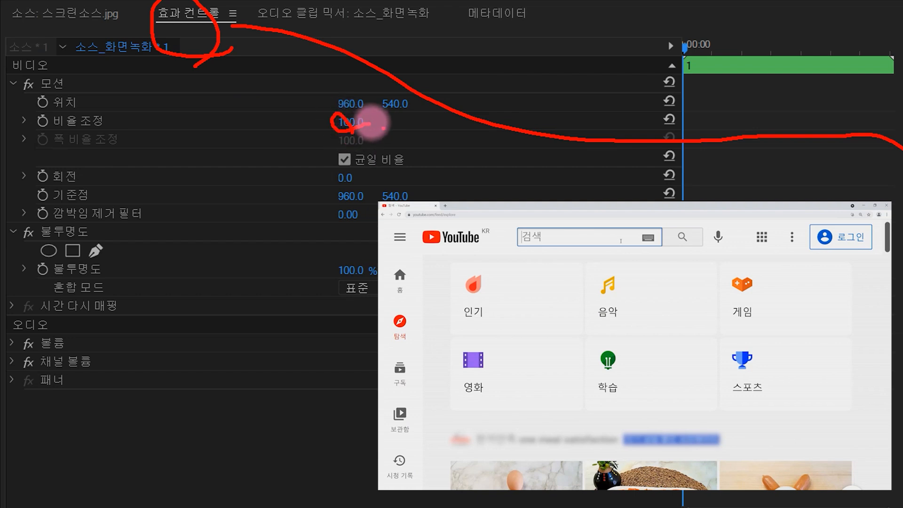
left_click_drag(179, 99, 181, 100)
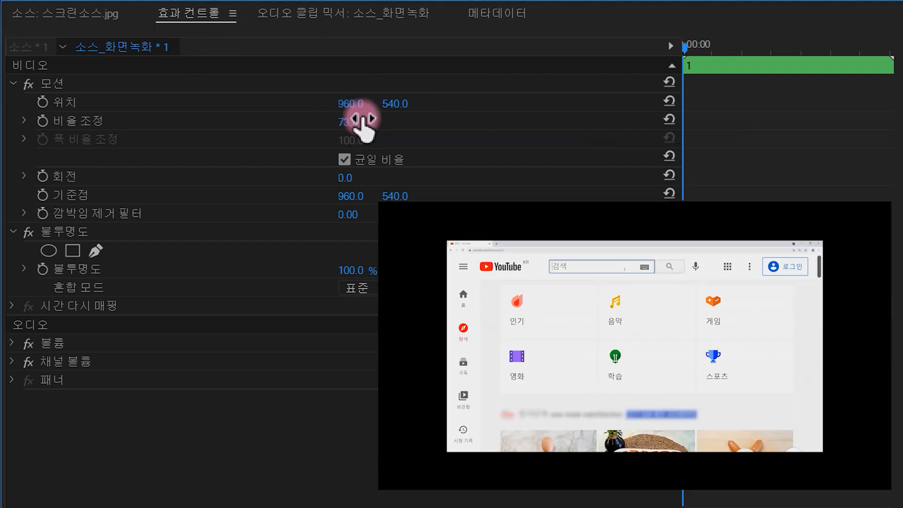
key("ctrl+2")
Try a rotation of -2.0° on the nested clip and reset the rotation.
mouse_move(22, 166)
left_mouse_down()
mouse_move(390, 187)
mouse_move(343, 178)
mouse_move(371, 177)
mouse_move(356, 178)
left_mouse_up()
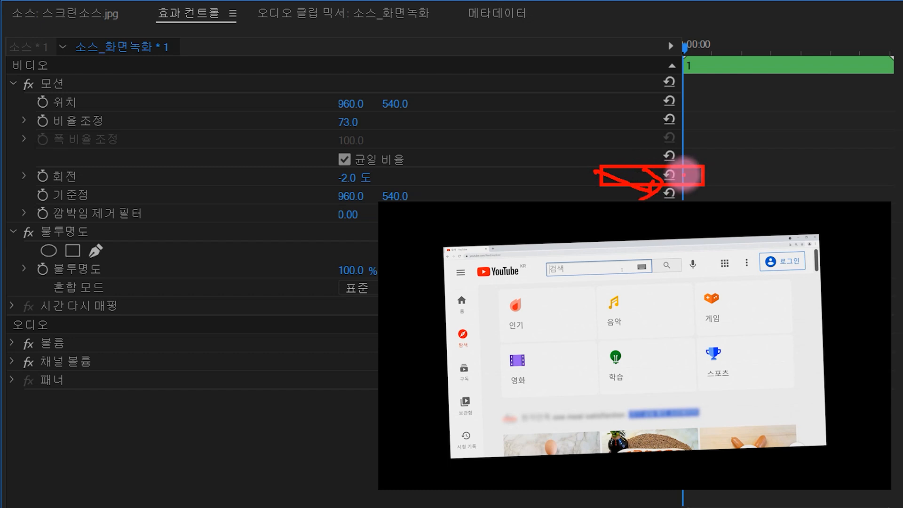
left_click(670, 175)
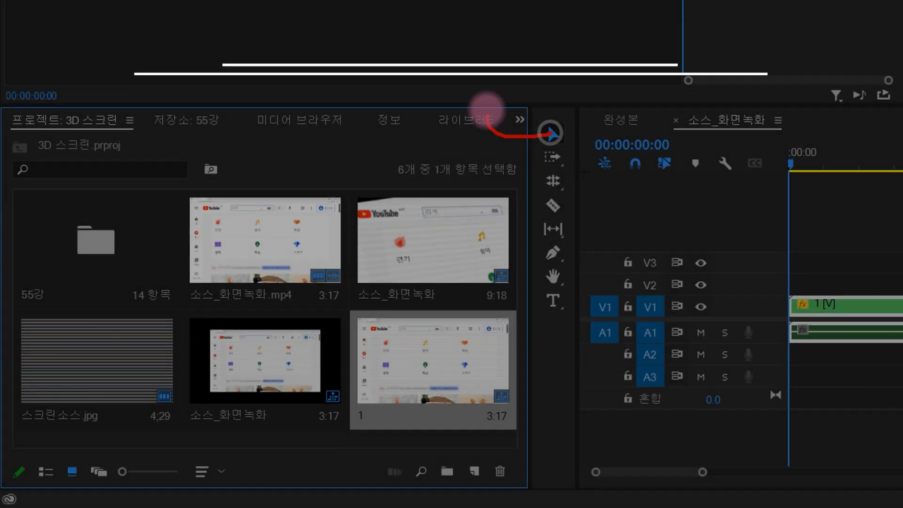
Search the effects for 3D and apply the 기본 3D (Basic 3D) video effect to the nested clip 1 on V1.
left_click_drag(533, 89, 541, 123)
left_click(520, 120)
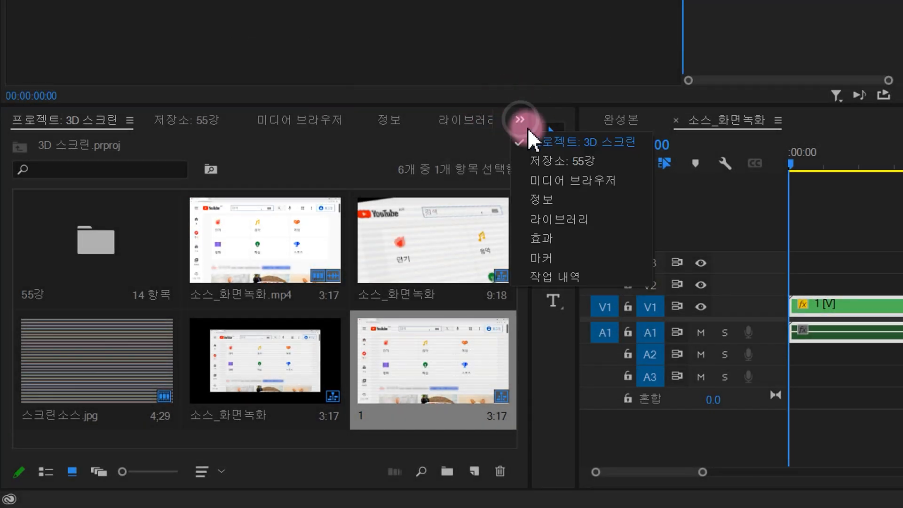
left_click(595, 241)
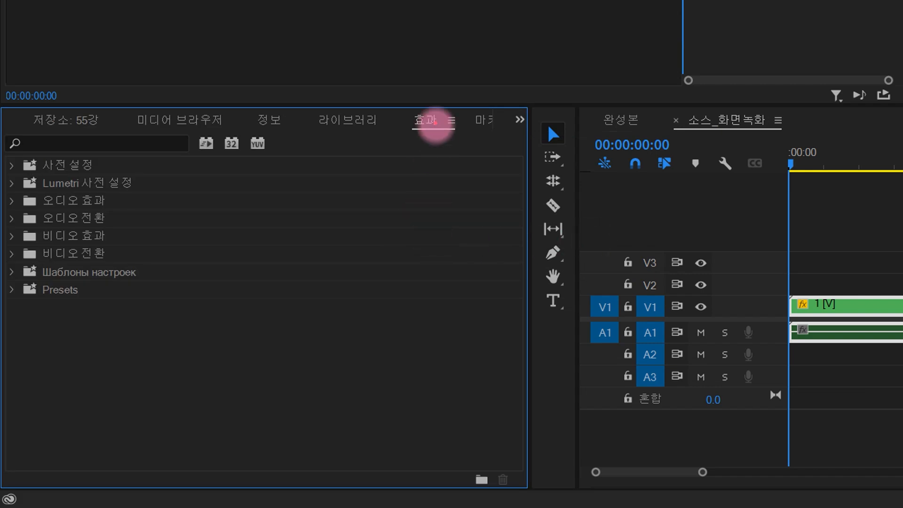
left_click(130, 143)
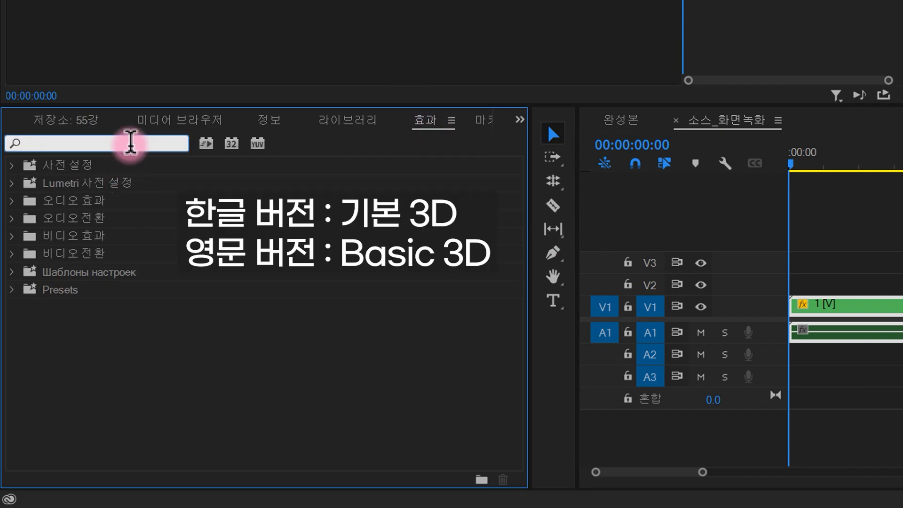
type("3D")
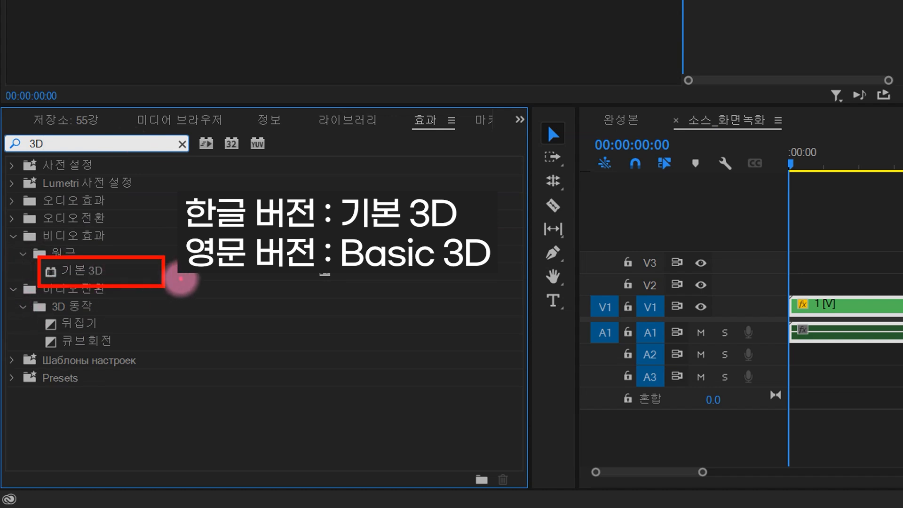
left_click_drag(181, 278, 842, 287)
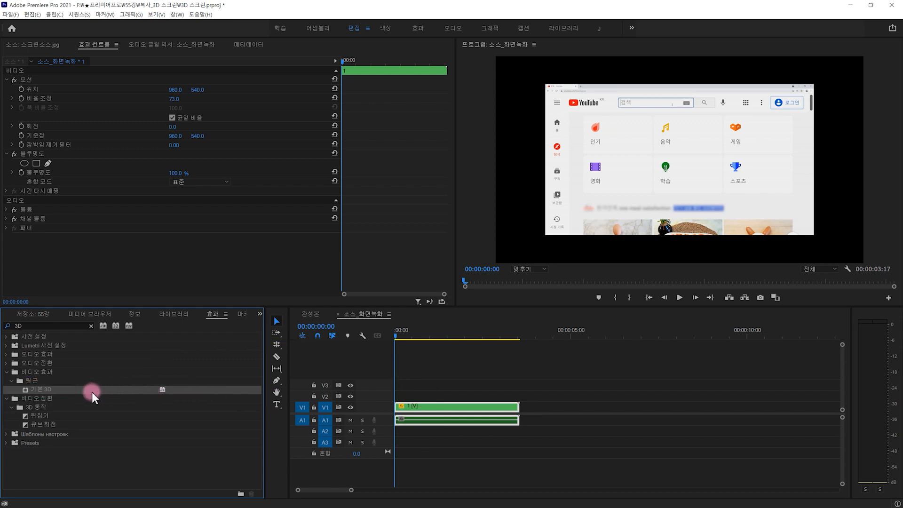
left_click_drag(443, 406, 448, 409)
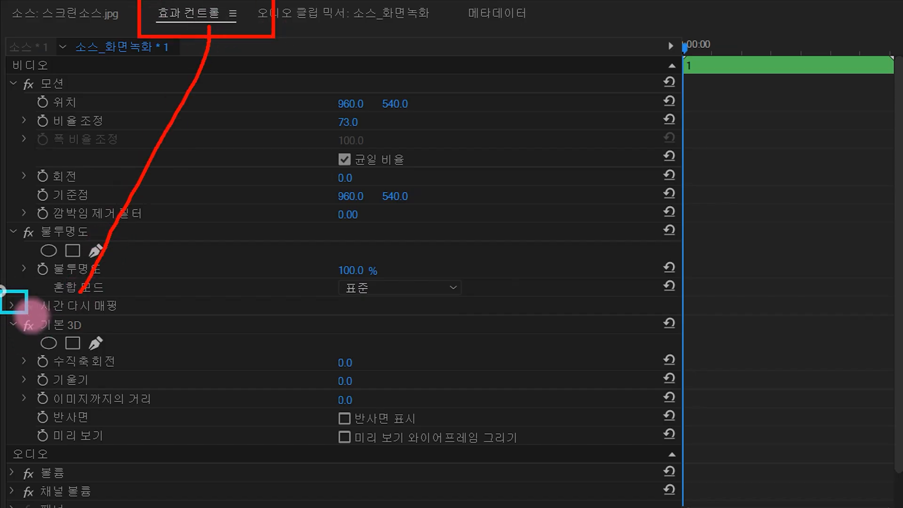
Set the 기본 3D (Basic 3D) swivel (수직축회전) of nested clip 1 to 34.0° and the tilt (기울기) to -29.0°.
left_click_drag(33, 372, 171, 375)
mouse_move(355, 372)
left_mouse_down()
mouse_move(366, 350)
mouse_move(353, 377)
mouse_move(350, 362)
mouse_move(411, 362)
mouse_move(308, 362)
mouse_move(382, 362)
left_mouse_up()
key("Escape")
left_click(169, 381)
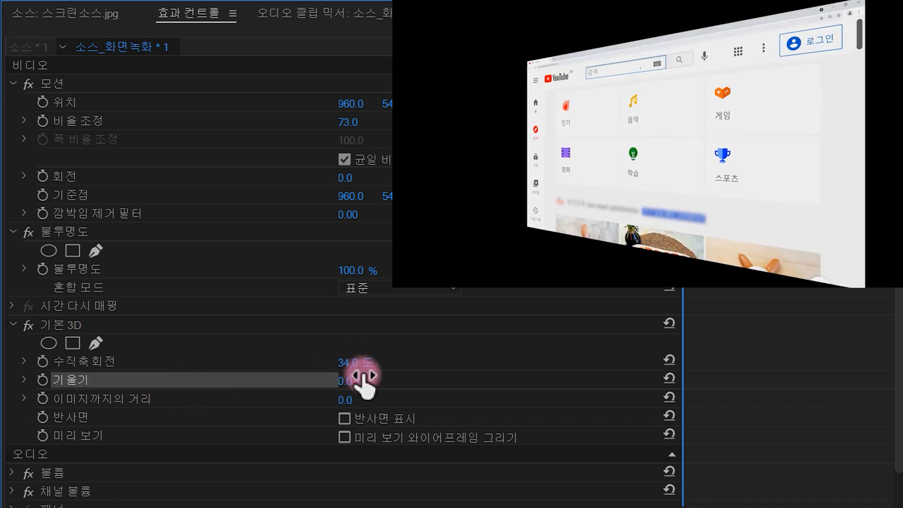
left_click_drag(346, 381, 323, 381)
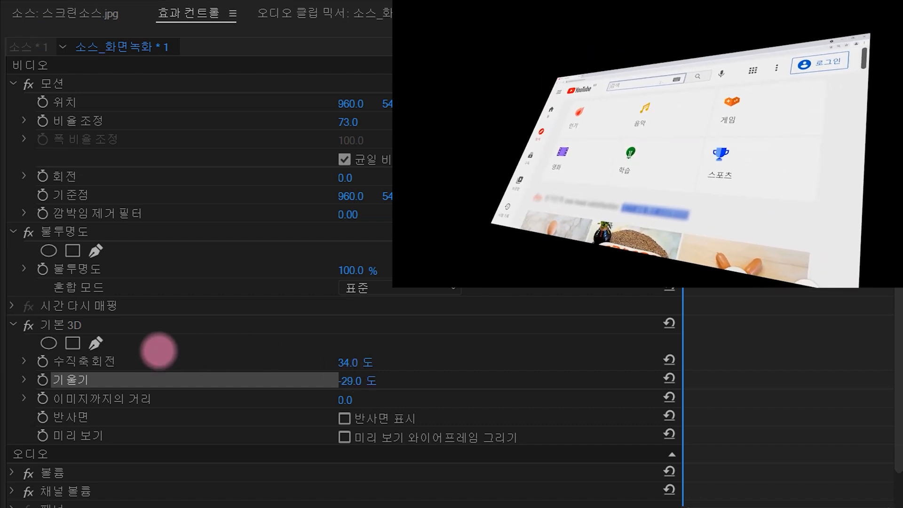
Try shifting the position (위치) of nested clip 1 horizontally and vertically, and undo these position changes.
left_click_drag(28, 303, 136, 330)
left_click_drag(30, 350, 398, 389)
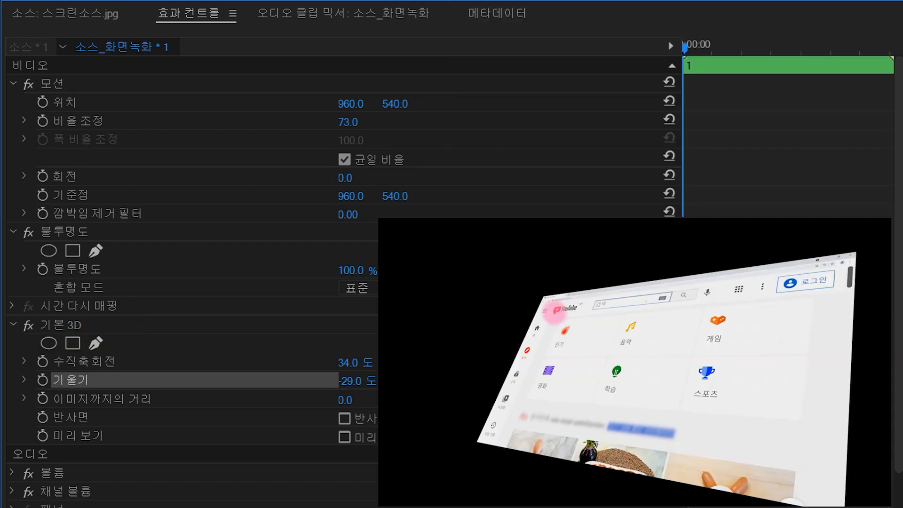
mouse_move(542, 285)
left_mouse_down()
mouse_move(466, 427)
mouse_move(812, 473)
mouse_move(839, 248)
mouse_move(519, 280)
left_mouse_up()
mouse_move(691, 400)
left_mouse_down()
mouse_move(720, 299)
mouse_move(673, 407)
mouse_move(529, 117)
mouse_move(475, 119)
left_mouse_up()
left_click_drag(299, 88, 469, 113)
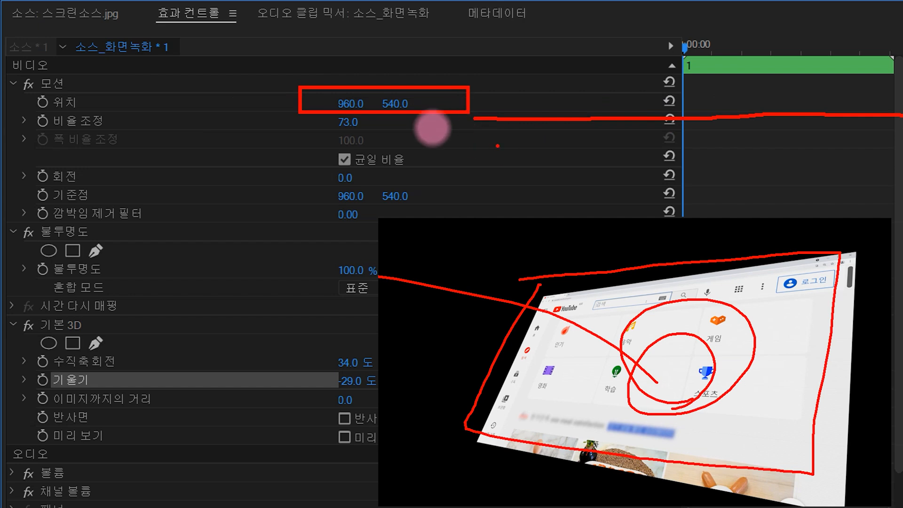
key("Escape")
left_click_drag(351, 104, 1, 104)
mouse_move(396, 104)
left_mouse_down()
mouse_move(458, 104)
mouse_move(408, 104)
left_mouse_up()
left_click_drag(352, 104, 758, 103)
key("ctrl+z")
key("ctrl+z")
key("ctrl+z")
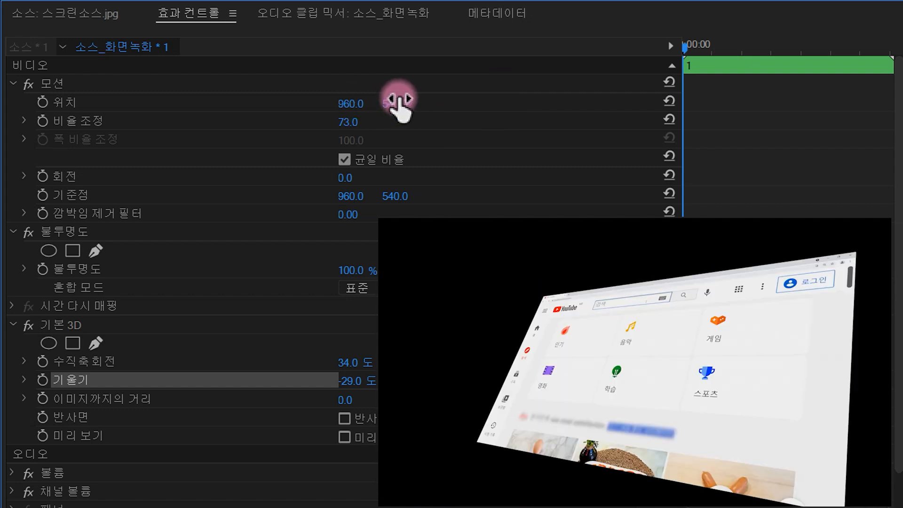
mouse_move(541, 296)
left_mouse_down()
mouse_move(480, 436)
mouse_move(772, 480)
mouse_move(830, 285)
mouse_move(492, 294)
left_mouse_up()
mouse_move(645, 385)
left_mouse_down()
mouse_move(570, 391)
mouse_move(629, 414)
left_mouse_up()
mouse_move(753, 362)
left_mouse_down()
mouse_move(683, 374)
mouse_move(714, 408)
left_mouse_up()
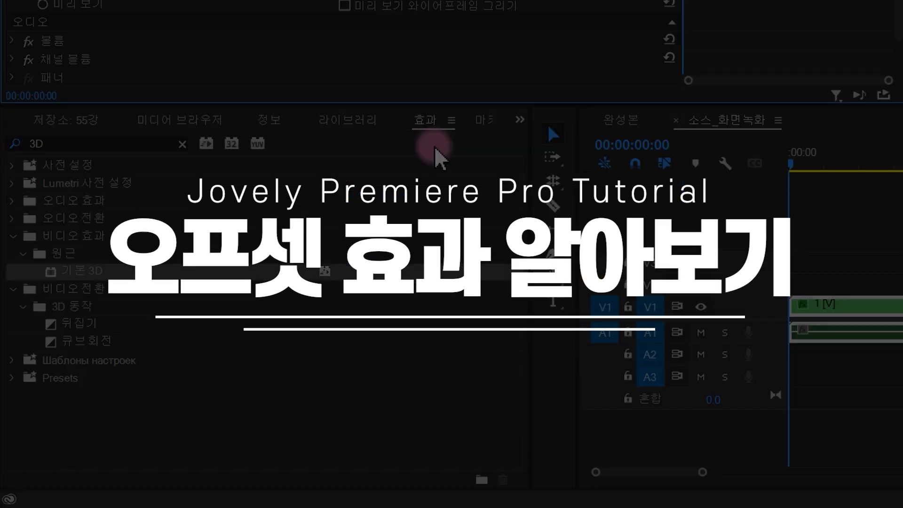
Search the effects for 오프셋 (Offset) and apply the 오프셋 video effect to nested clip 1 on V1.
mouse_move(456, 140)
left_mouse_down()
mouse_move(393, 75)
mouse_move(461, 162)
left_mouse_up()
mouse_move(421, 117)
left_mouse_down()
mouse_move(211, 97)
mouse_move(78, 166)
left_mouse_up()
left_click(26, 144)
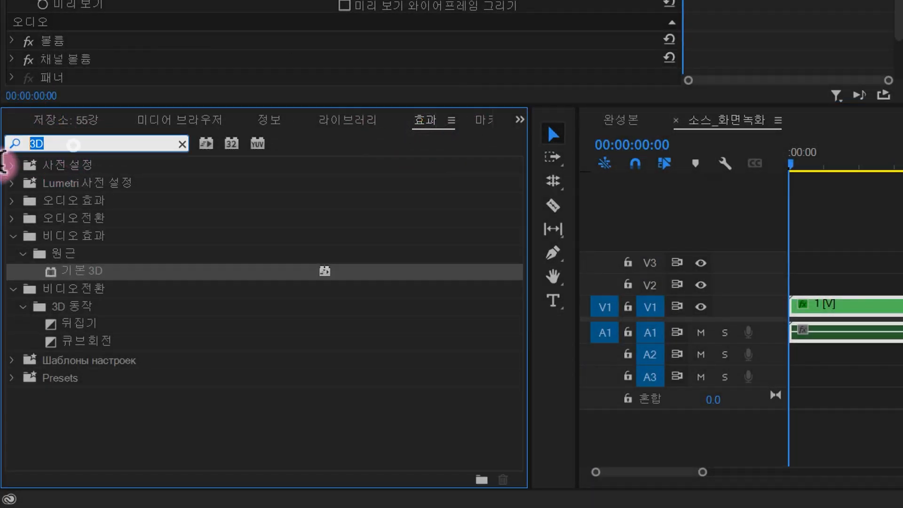
type("오프셋")
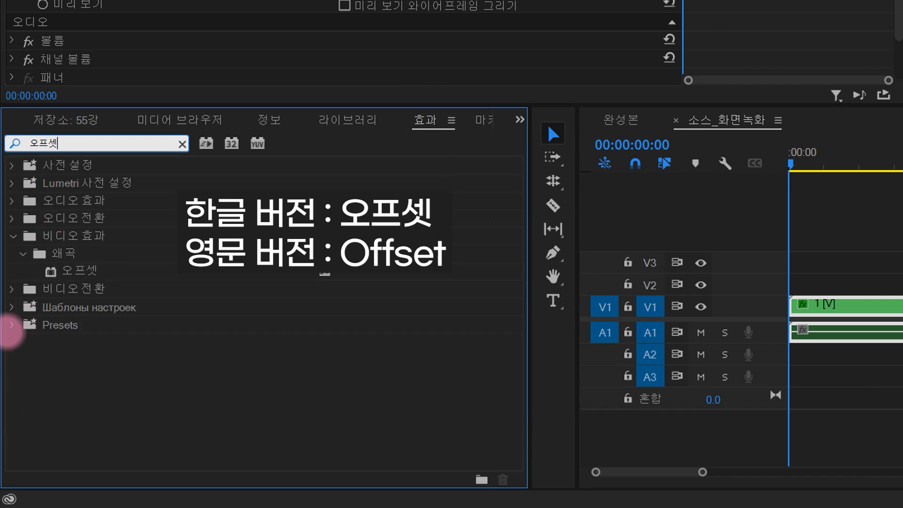
mouse_move(28, 260)
left_mouse_down()
mouse_move(132, 284)
mouse_move(177, 233)
left_mouse_up()
mouse_move(296, 190)
left_mouse_down()
mouse_move(831, 296)
mouse_move(871, 262)
left_mouse_up()
key("Escape")
mouse_move(115, 269)
left_mouse_down()
mouse_move(699, 201)
mouse_move(884, 311)
left_mouse_up()
scroll(897, 363, "down", 5)
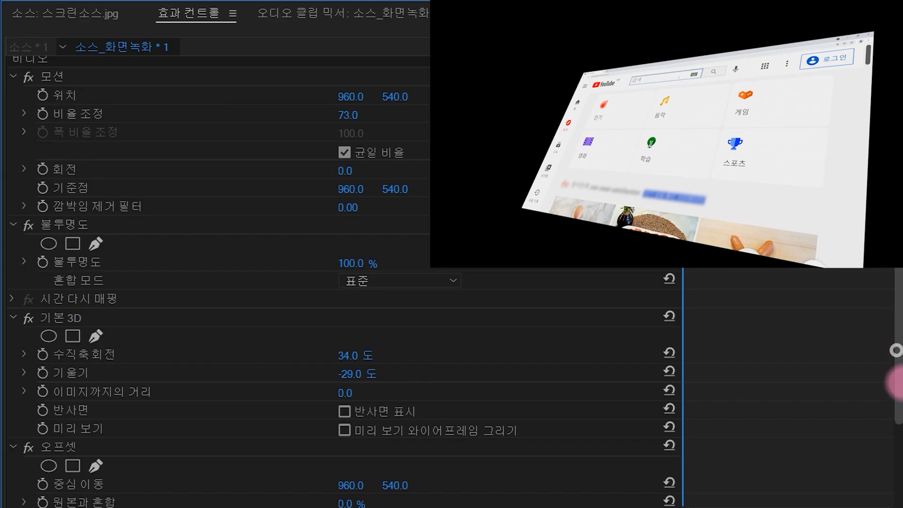
Try shifting the center (중심 이동) of the 오프셋 effect while it sits below 기본 3D.
left_click_drag(23, 346, 120, 370)
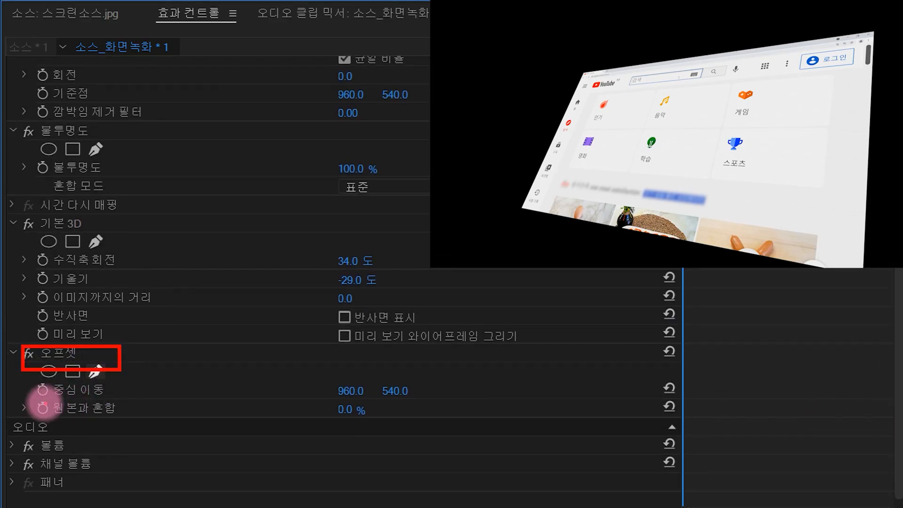
mouse_move(53, 379)
left_mouse_down()
mouse_move(438, 377)
mouse_move(464, 403)
left_mouse_up()
key("Escape")
left_click_drag(354, 391, 2, 392)
left_click_drag(373, 392, 2, 391)
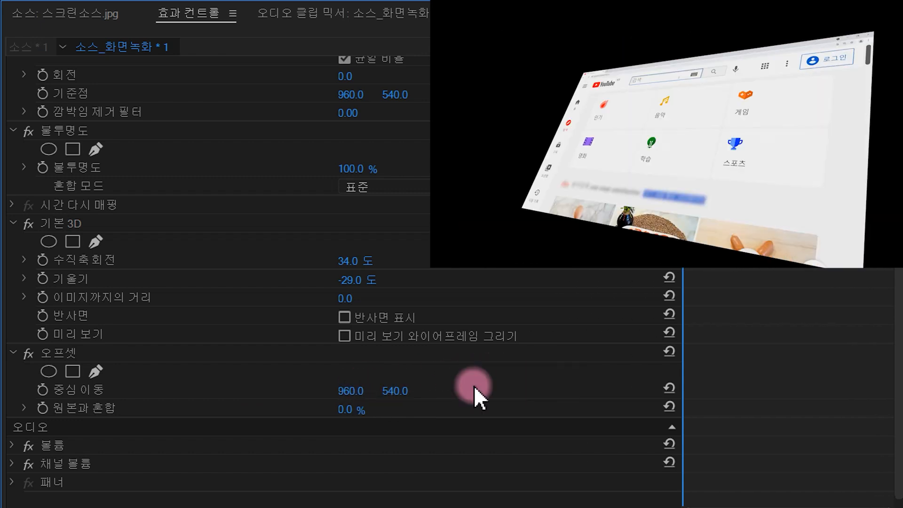
Reorder the clip's effects so that 오프셋 comes before 기본 3D.
left_click(187, 355)
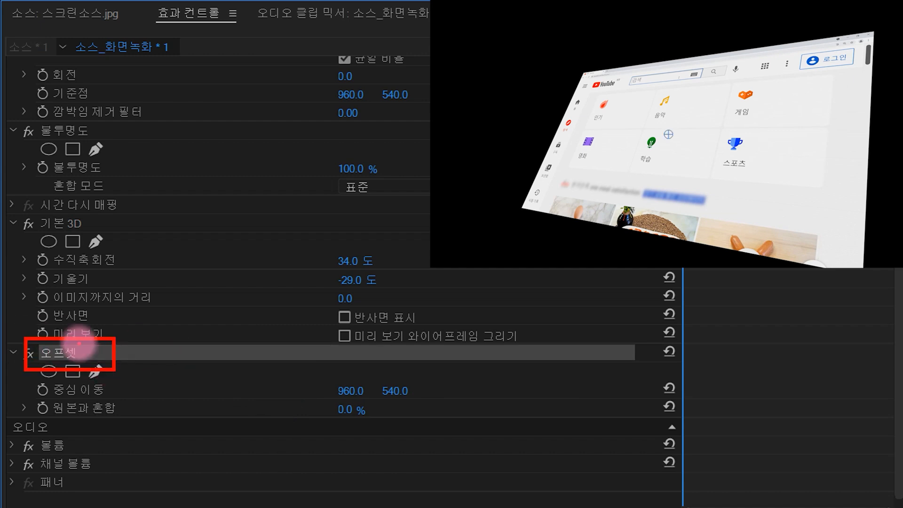
mouse_move(77, 345)
left_mouse_down()
mouse_move(106, 319)
mouse_move(124, 253)
mouse_move(107, 218)
mouse_move(90, 225)
mouse_move(93, 209)
mouse_move(110, 215)
left_mouse_up()
key("Escape")
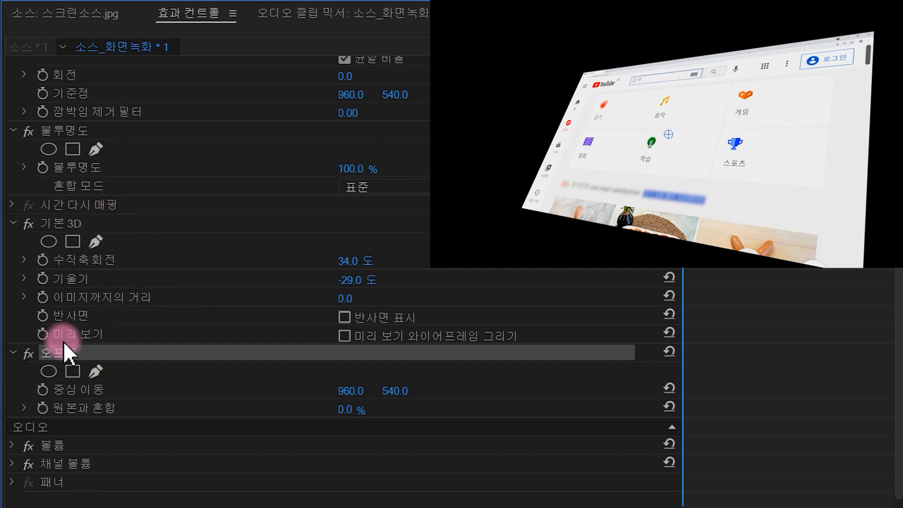
left_click_drag(60, 356, 78, 225)
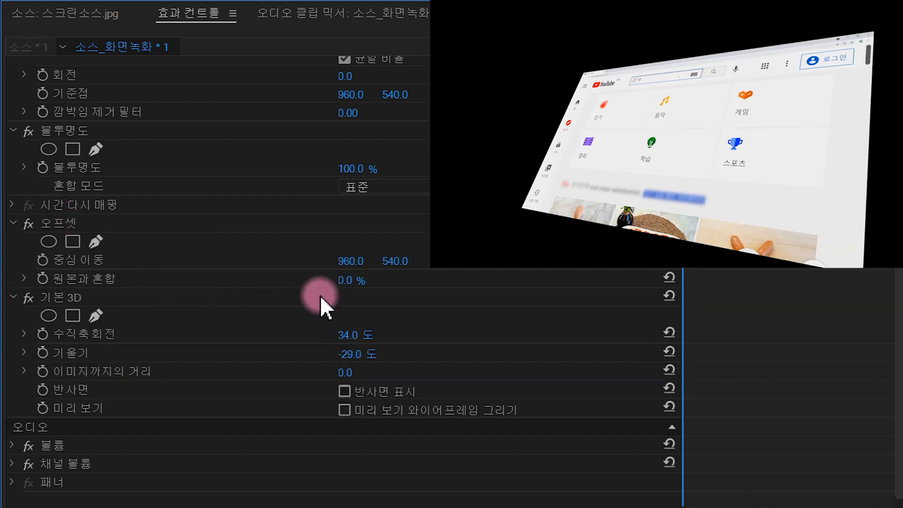
Shift the center (중심 이동) of the 오프셋 effect to 1091.0, 1032.0.
left_click_drag(350, 261, 436, 282)
left_click_drag(395, 261, 626, 261)
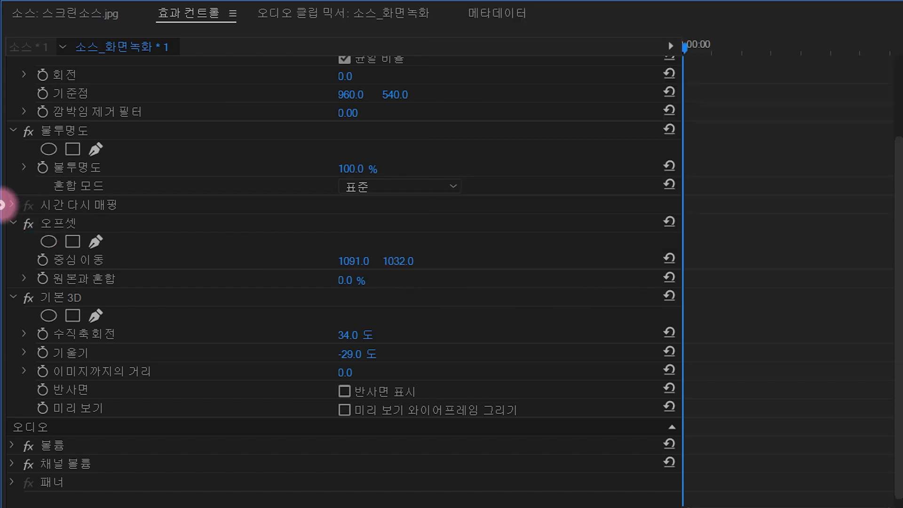
left_click_drag(182, 216, 185, 235)
mouse_move(127, 296)
left_mouse_down()
mouse_move(146, 290)
mouse_move(126, 315)
mouse_move(161, 315)
left_mouse_up()
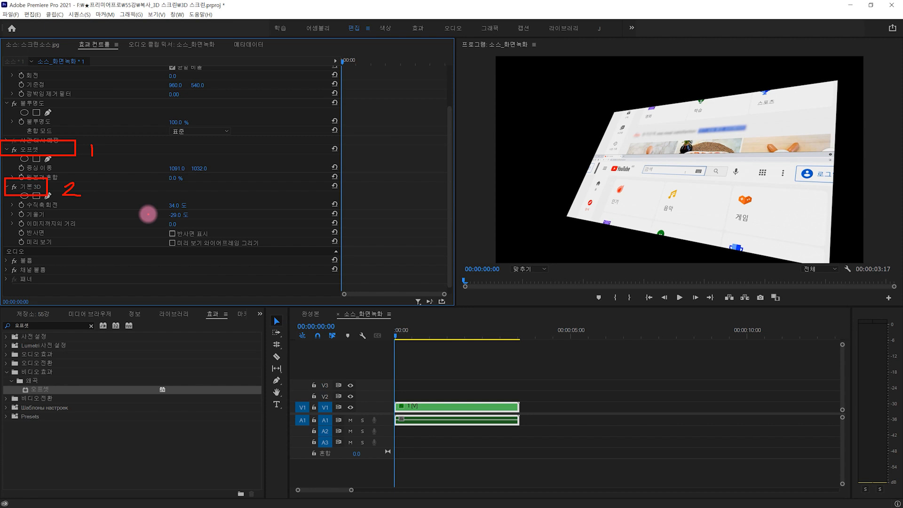
key("Escape")
left_click_drag(327, 140, 341, 152)
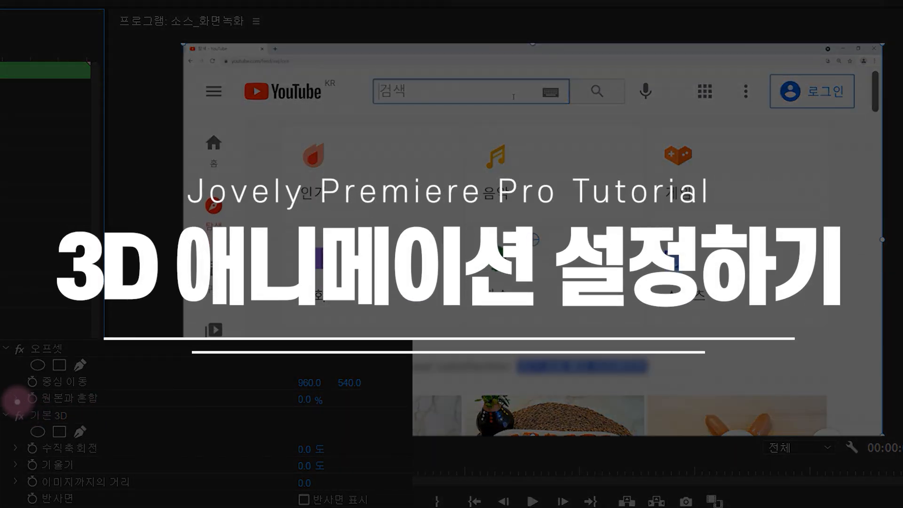
Set the 기본 3D swivel (수직축회전) to -30.0° and the tilt (기울기) to -15.0°.
left_click_drag(17, 401, 91, 429)
mouse_move(10, 439)
left_mouse_down()
mouse_move(57, 453)
mouse_move(370, 464)
left_mouse_up()
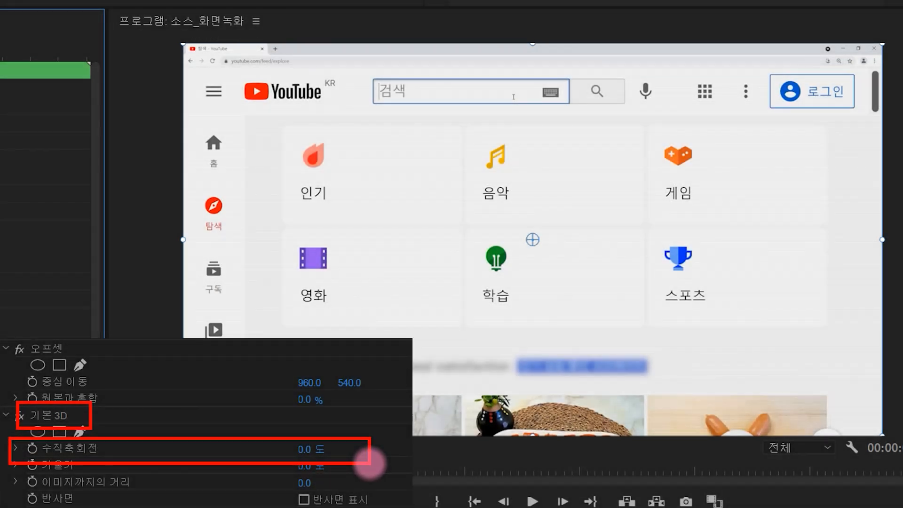
key("Escape")
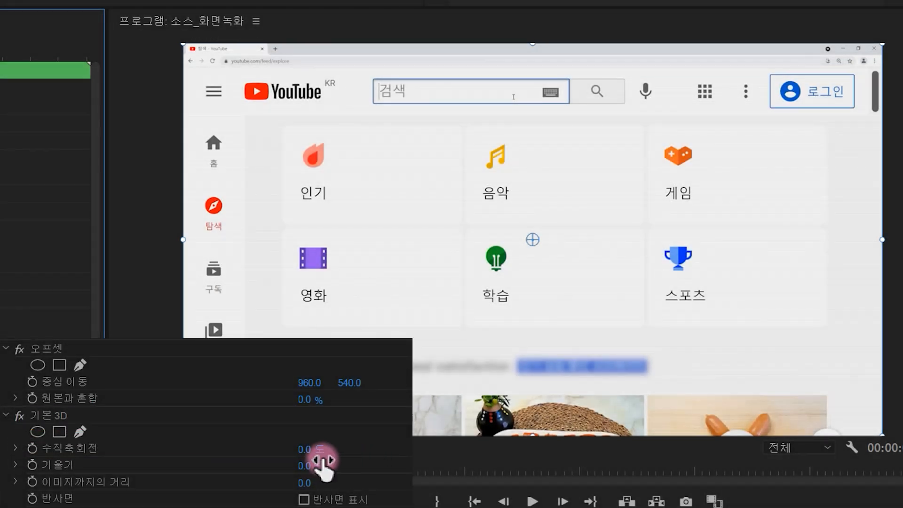
left_click_drag(310, 459, 296, 459)
left_click(316, 448)
type("-30")
key("Return")
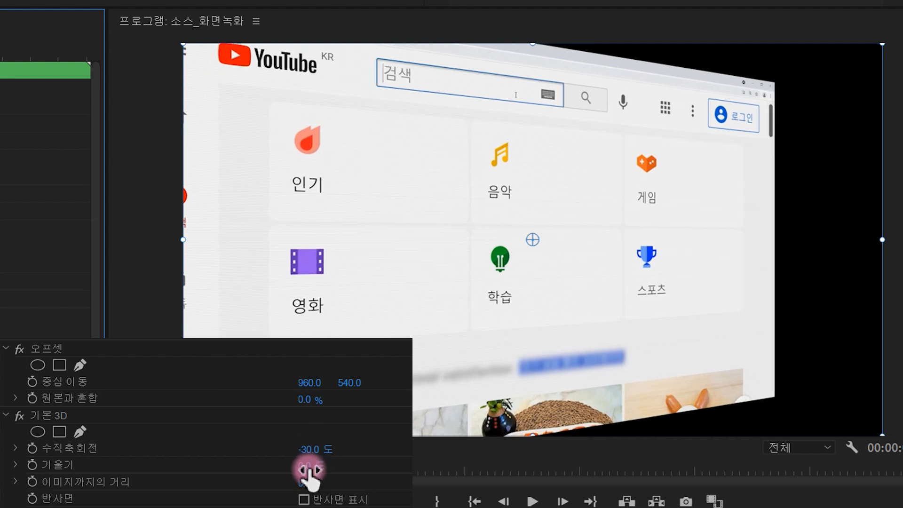
left_click_drag(311, 465, 317, 474)
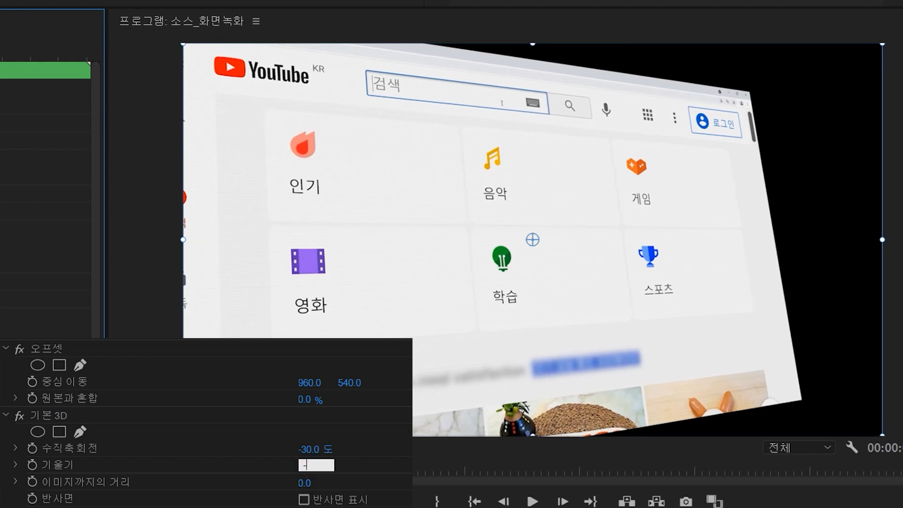
type("0")
key("Return")
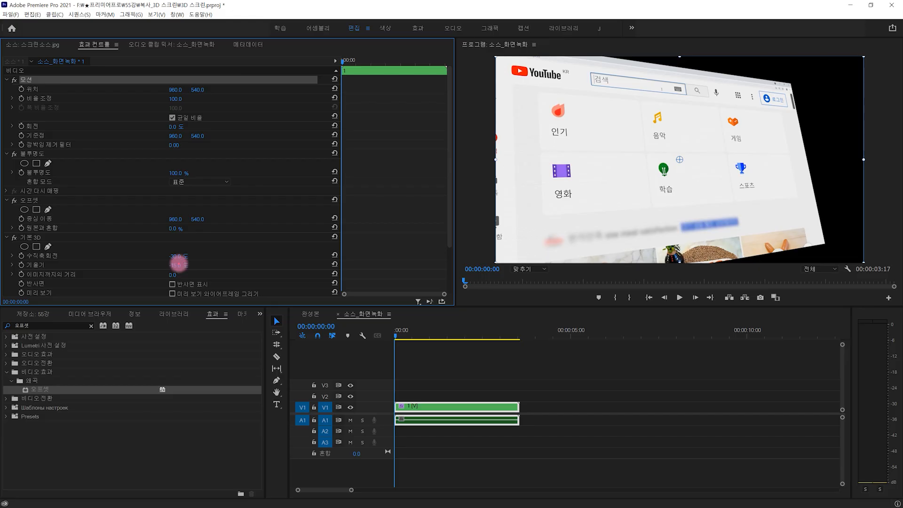
Go to 00:00:01:04 and set the scale (비율 조정) of nested clip 1 to 200.
left_click_drag(597, 74, 692, 97)
left_click_drag(400, 337, 434, 336)
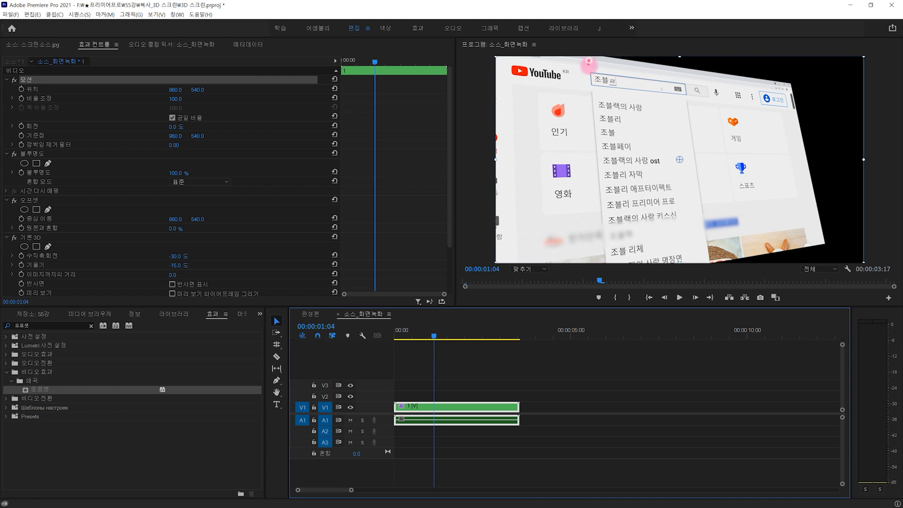
left_click_drag(628, 193, 718, 140)
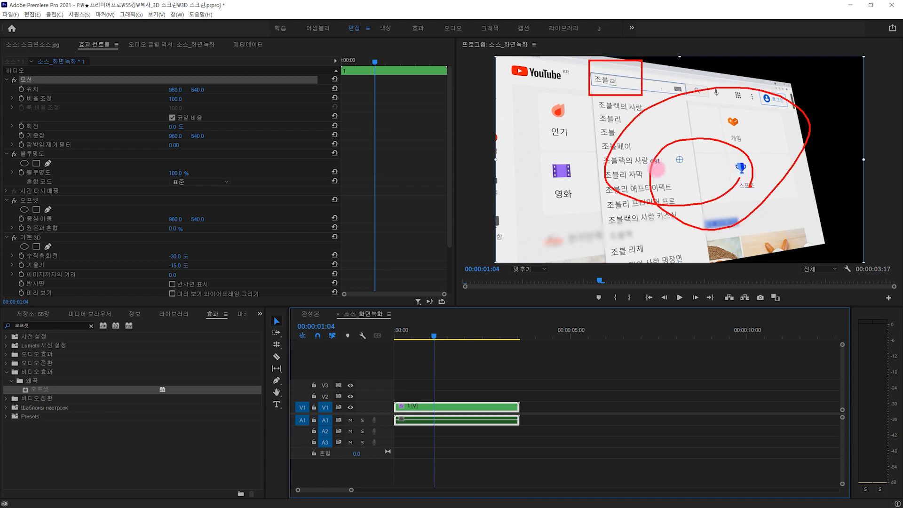
mouse_move(677, 178)
left_mouse_down()
mouse_move(427, 112)
mouse_move(294, 102)
left_mouse_up()
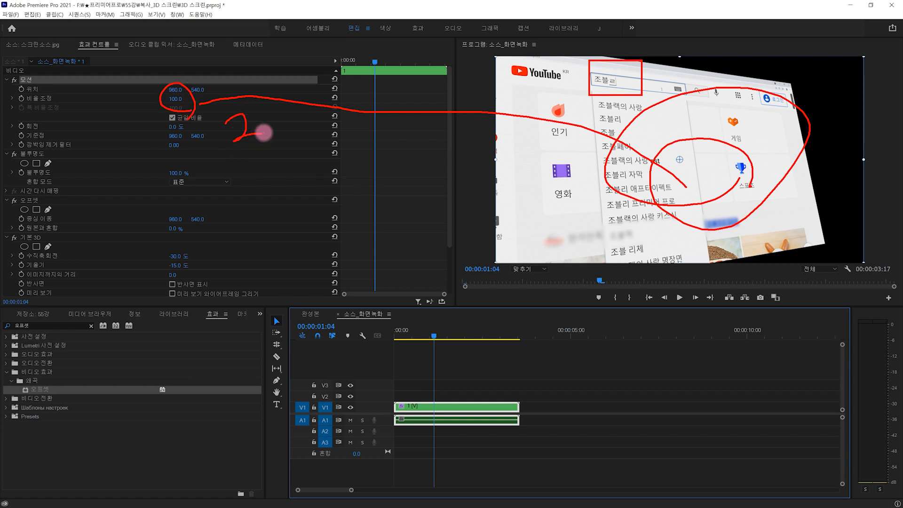
key("Escape")
left_click(181, 98)
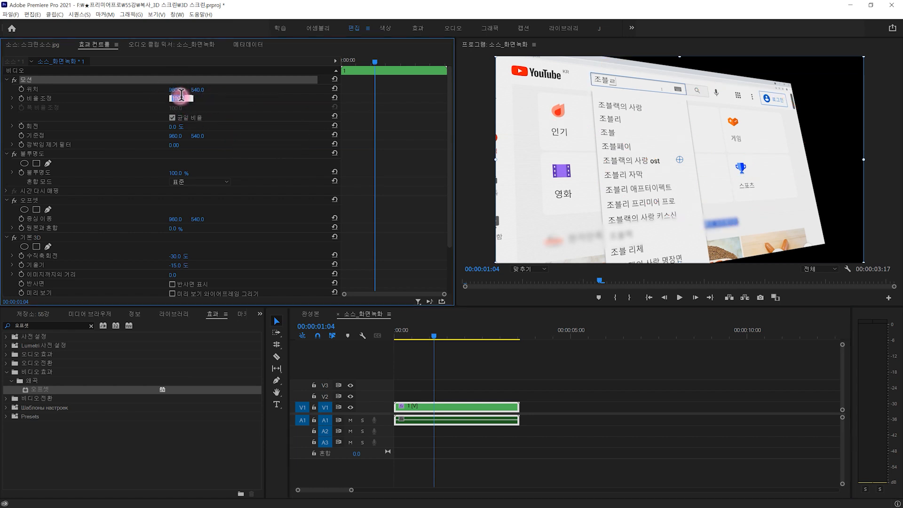
type("200")
key("Return")
Move nested clip 1 in the frame to a position of about 1823.3, 1143.3, bringing the YouTube search box into view.
left_click(4, 55)
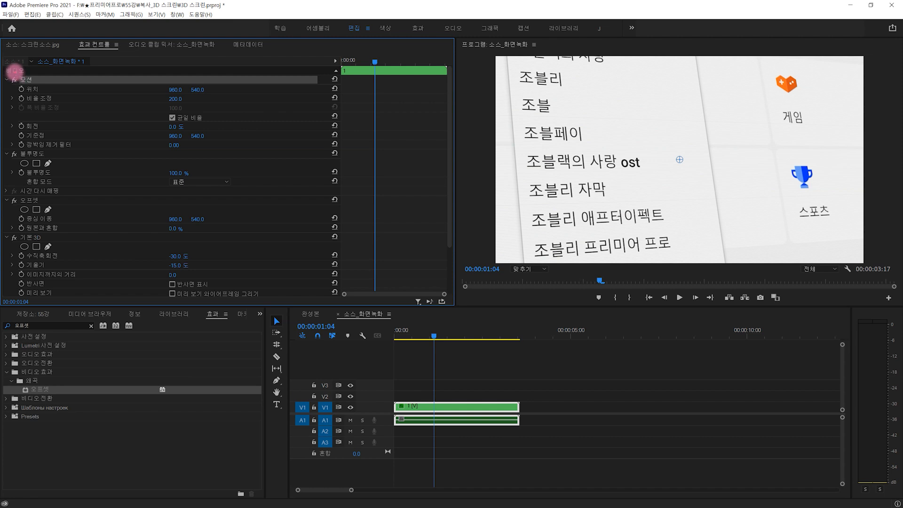
left_click_drag(238, 62, 660, 141)
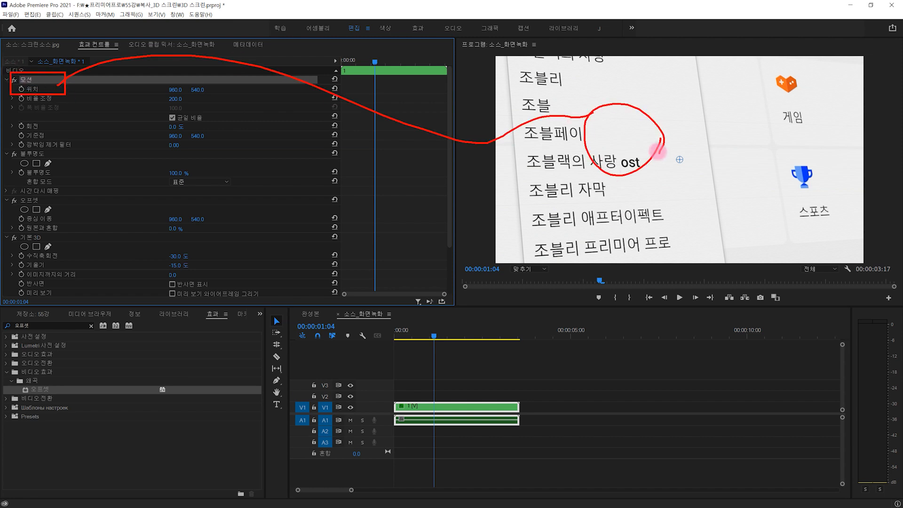
key("Escape")
left_click_drag(602, 104, 706, 195)
left_click(773, 38)
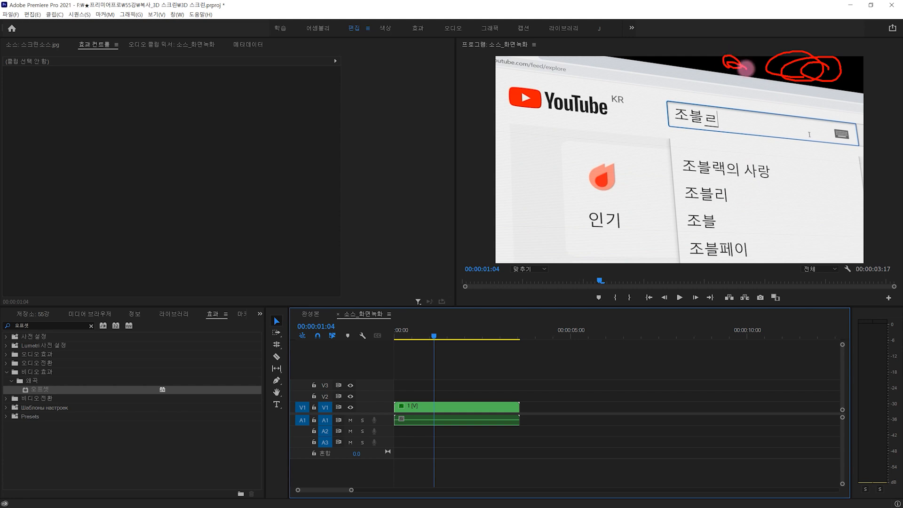
key("Escape")
Set the rotation (회전) of nested clip 1 to -10.0° and move the clip up in the frame to cover the black gap.
left_click(442, 408)
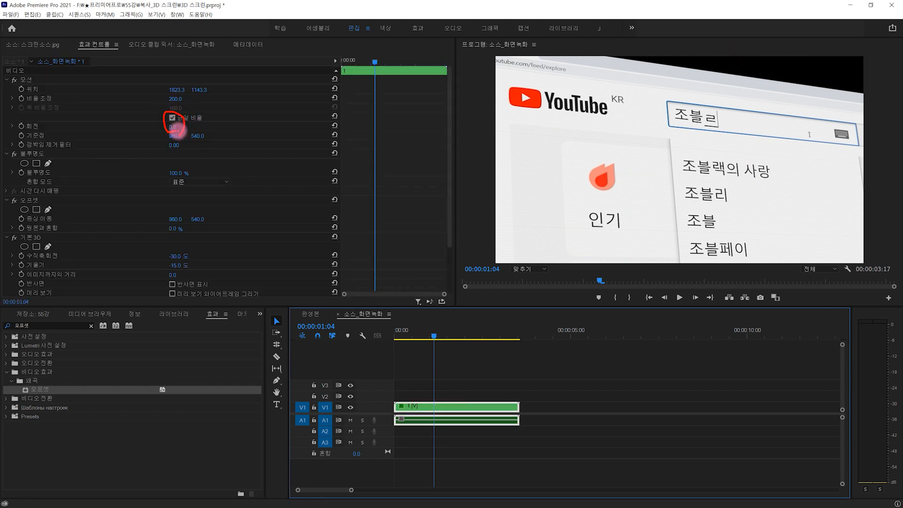
left_click(173, 127)
type("-")
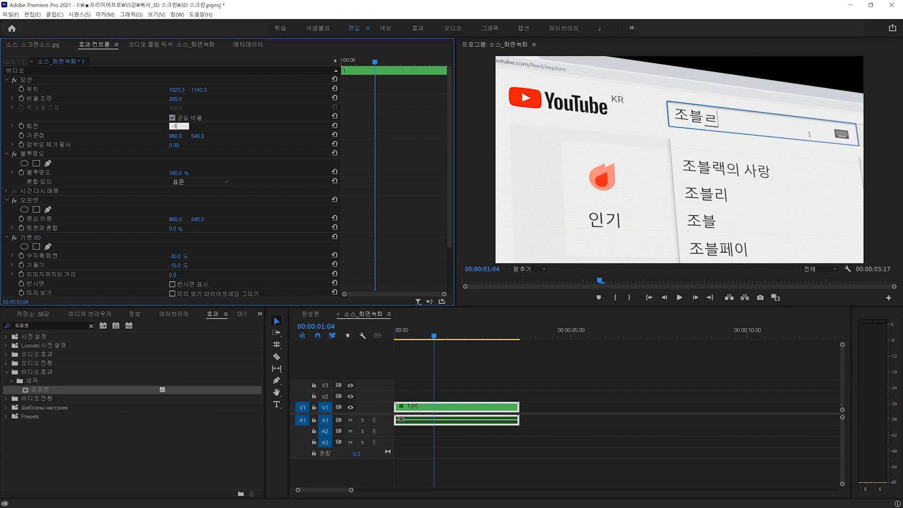
type("15.0")
key("Return")
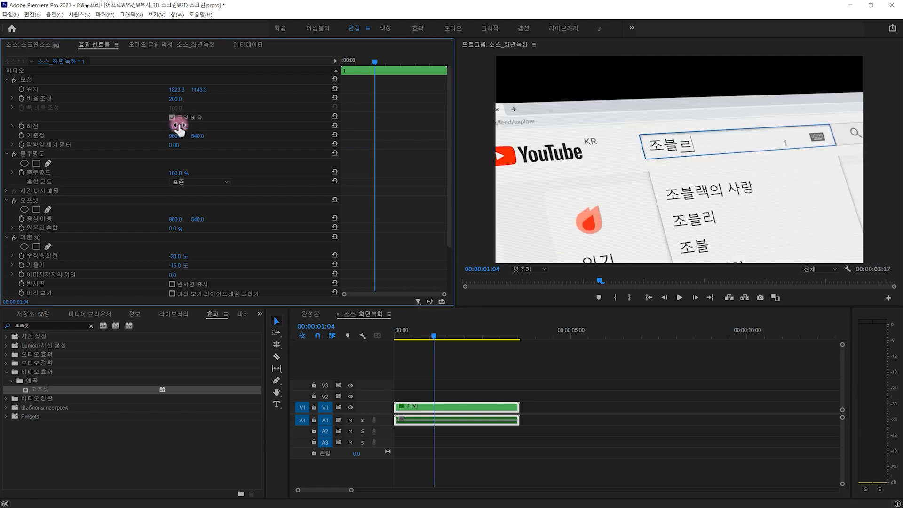
left_click(35, 79)
left_click_drag(546, 182, 565, 132)
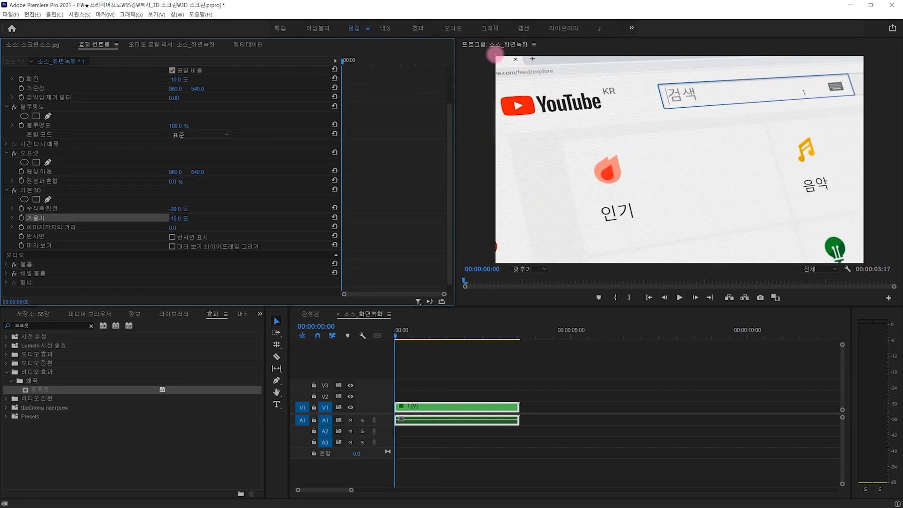
left_click_drag(495, 55, 853, 259)
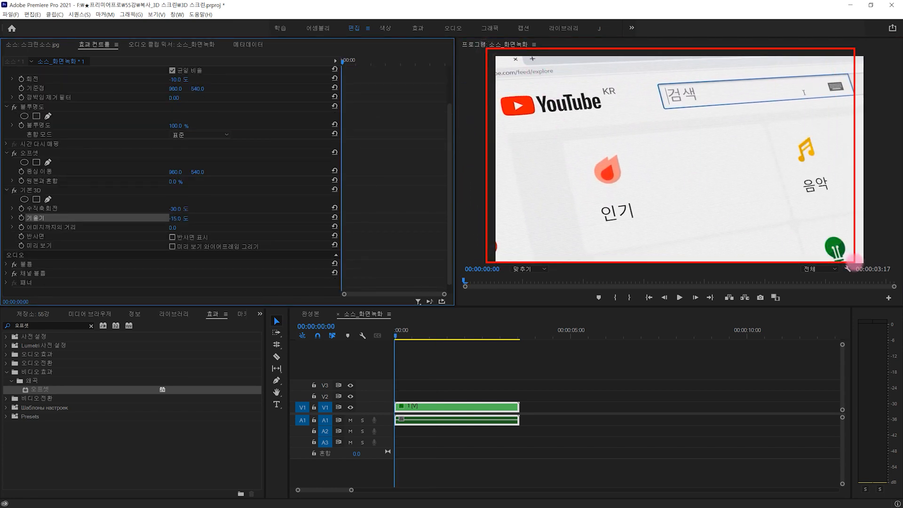
key("Escape")
left_click_drag(325, 50, 387, 213)
key("Escape")
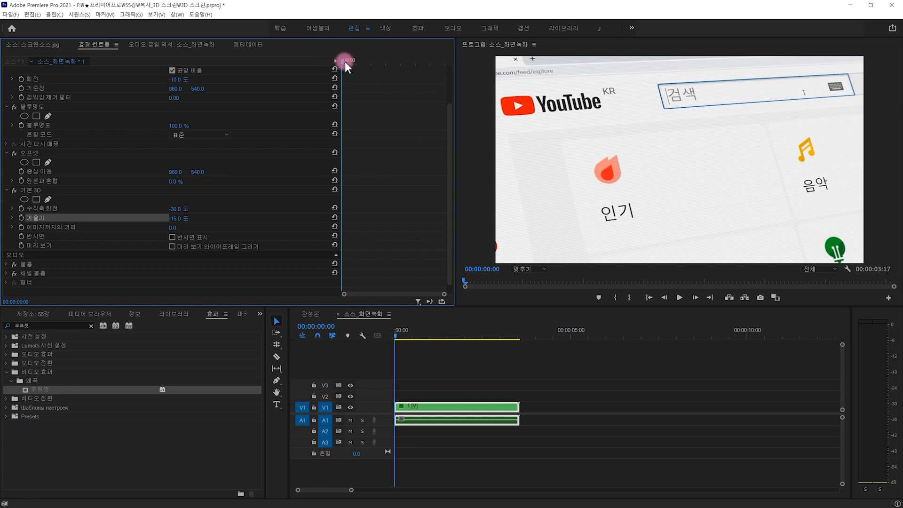
left_click_drag(329, 45, 358, 174)
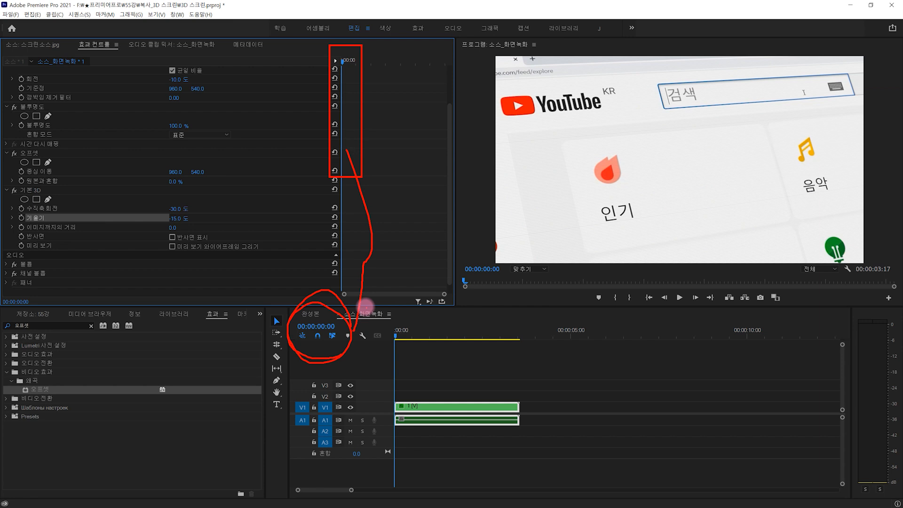
key("Escape")
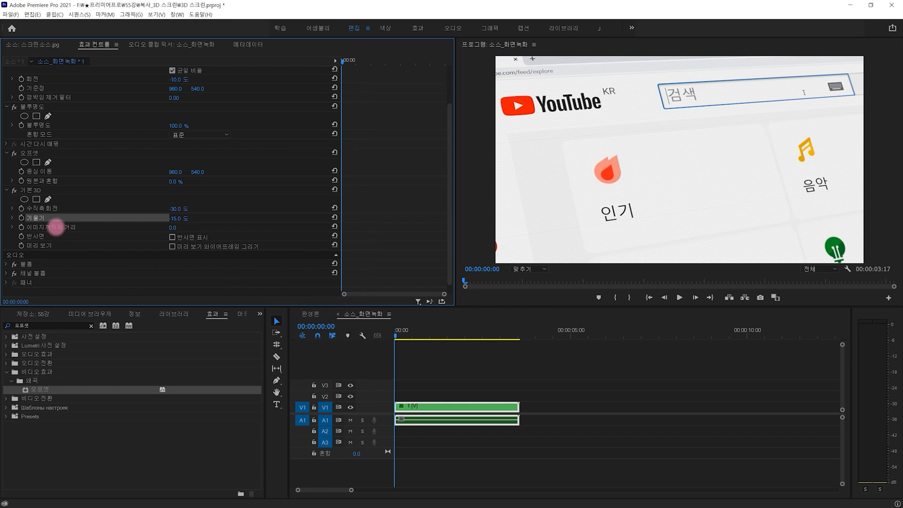
left_click_drag(14, 201, 31, 225)
mouse_move(27, 324)
left_mouse_down()
mouse_move(37, 339)
mouse_move(59, 327)
left_mouse_up()
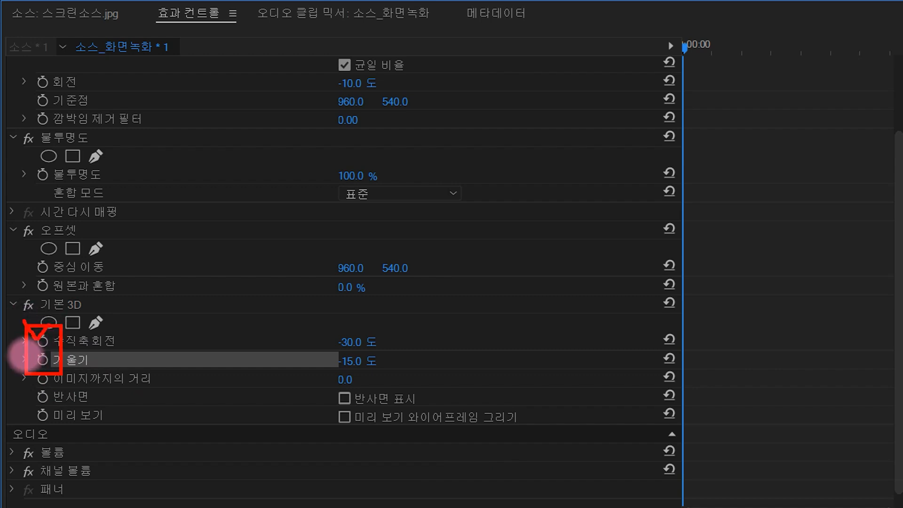
left_click_drag(26, 357, 63, 340)
key("Escape")
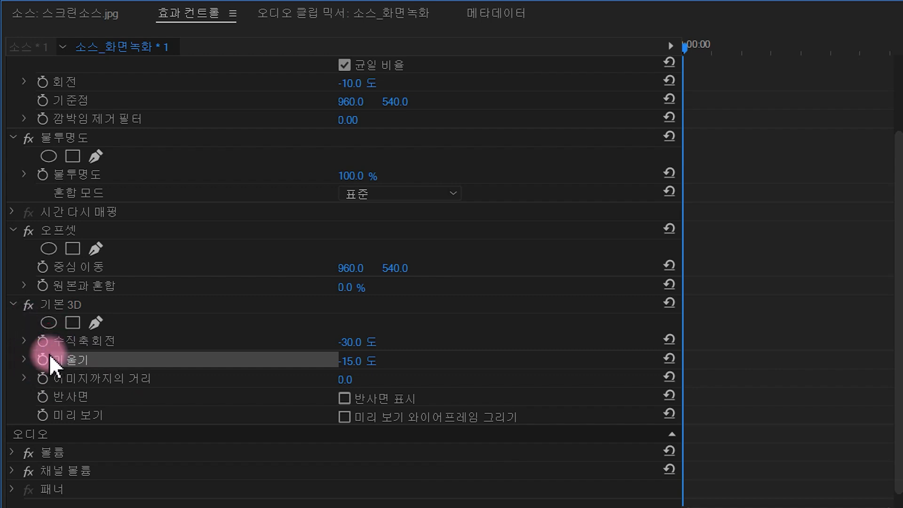
Start keyframing the 기본 3D swivel (수직축회전) and tilt (기울기) and the 오프셋 center shift (중심 이동) at 00:00:00:00.
left_click(43, 341)
left_click(43, 359)
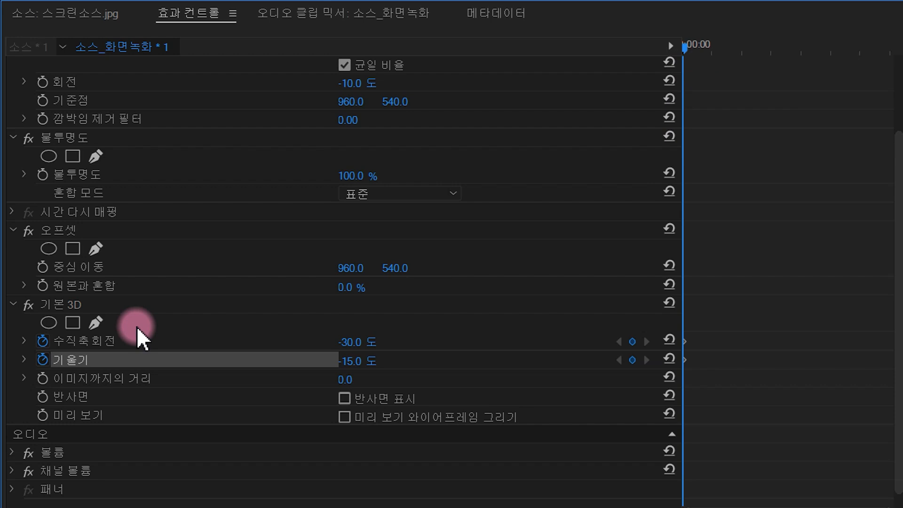
mouse_move(21, 249)
left_mouse_down()
mouse_move(127, 281)
mouse_move(37, 275)
mouse_move(69, 239)
left_mouse_up()
key("Escape")
left_click(42, 266)
At 00:00:01:24, set the 기본 3D swivel (수직축회전) to -20.0° and the tilt (기울기) to -8.0°.
mouse_move(663, 19)
left_mouse_down()
mouse_move(678, 52)
mouse_move(701, 358)
left_mouse_up()
left_click_drag(695, 114, 803, 140)
mouse_move(767, 106)
left_mouse_down()
mouse_move(806, 140)
mouse_move(748, 189)
left_mouse_up()
key("Escape")
left_click_drag(696, 39, 796, 77)
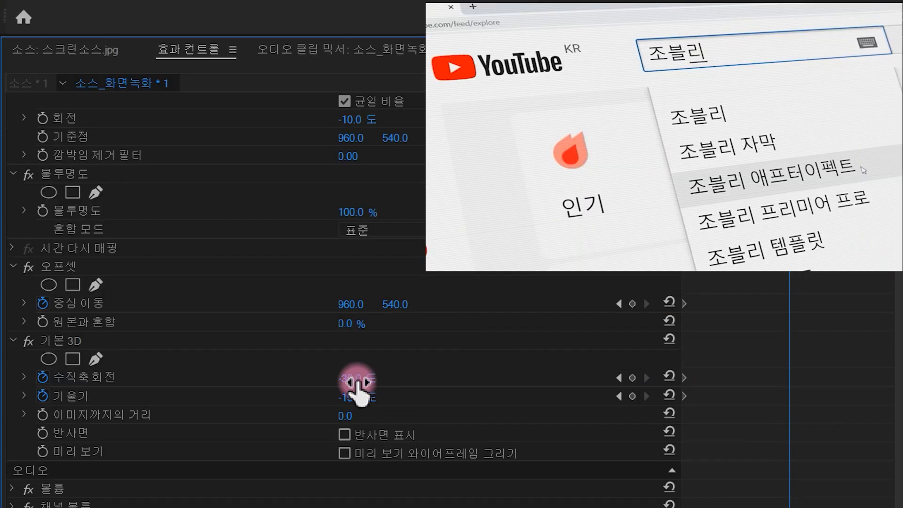
mouse_move(358, 382)
left_mouse_down()
mouse_move(397, 382)
mouse_move(356, 382)
mouse_move(388, 382)
mouse_move(375, 382)
left_mouse_up()
key("ctrl+z")
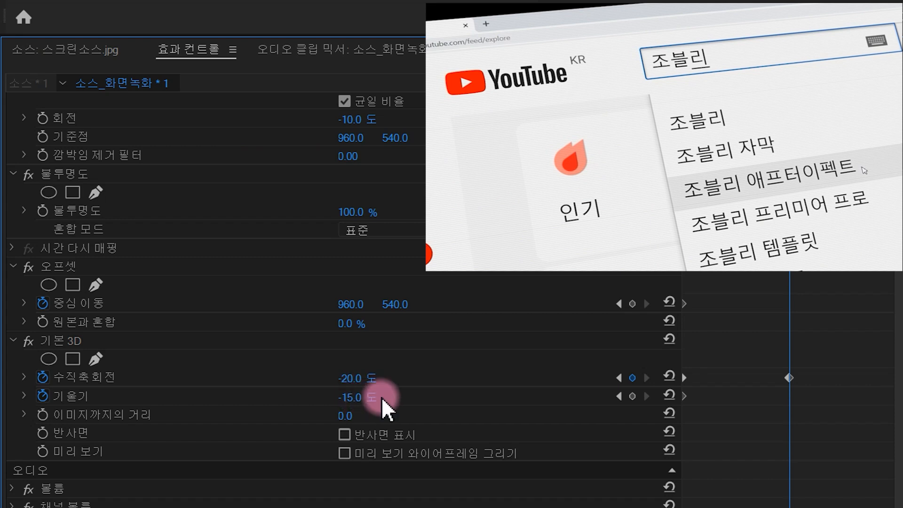
left_click(358, 397)
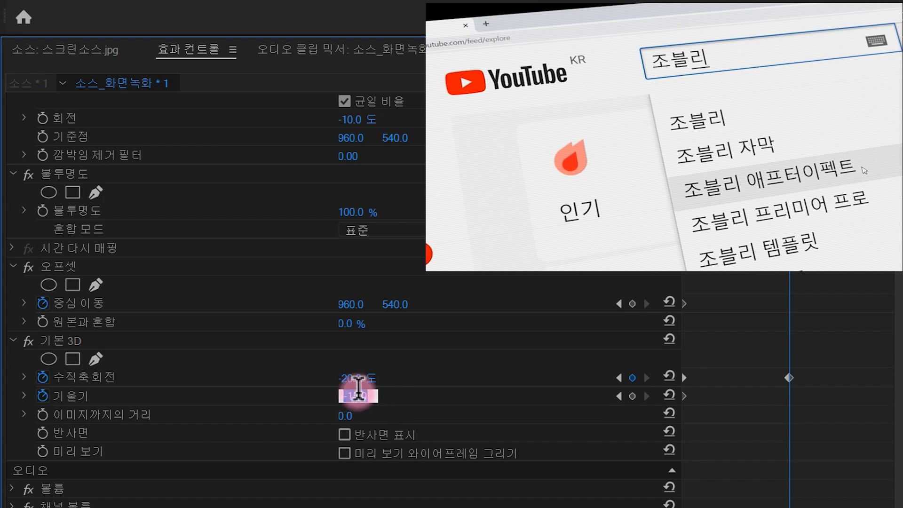
type("-8")
key("Return")
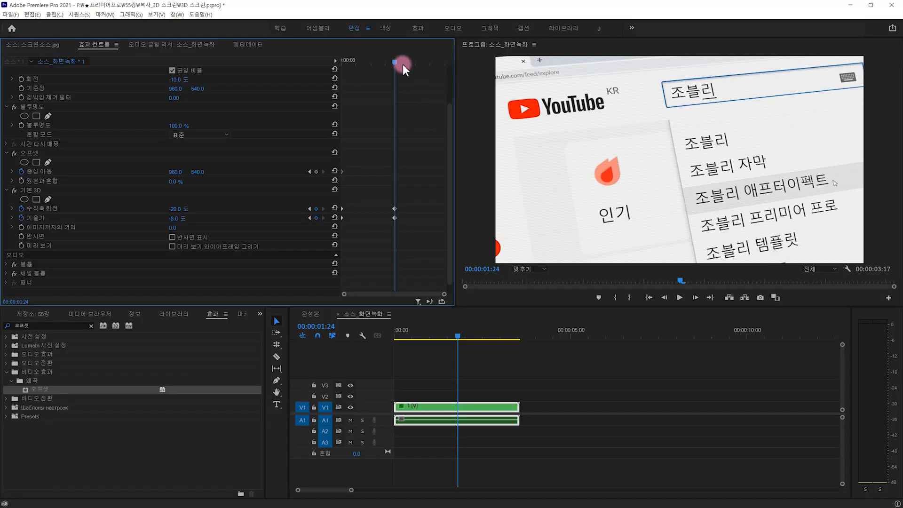
Play back the swivel and tilt animation from the start of the sequence and return to 00:00:00:00.
left_click_drag(806, 88, 630, 151)
key("space")
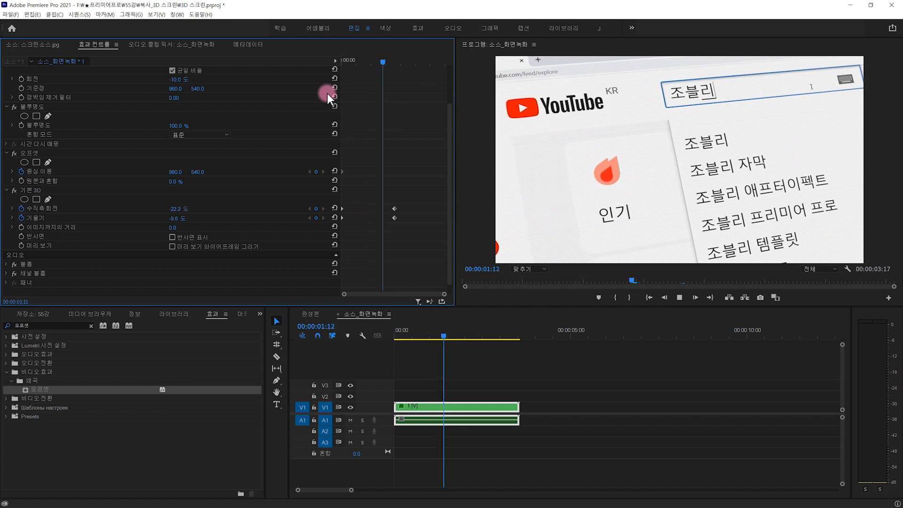
left_click_drag(377, 60, 232, 91)
key("space")
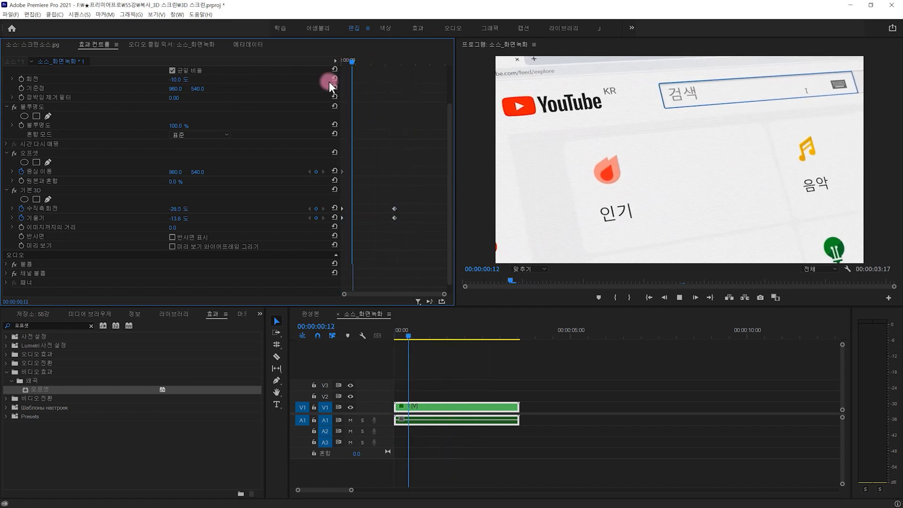
left_click_drag(385, 59, 244, 95)
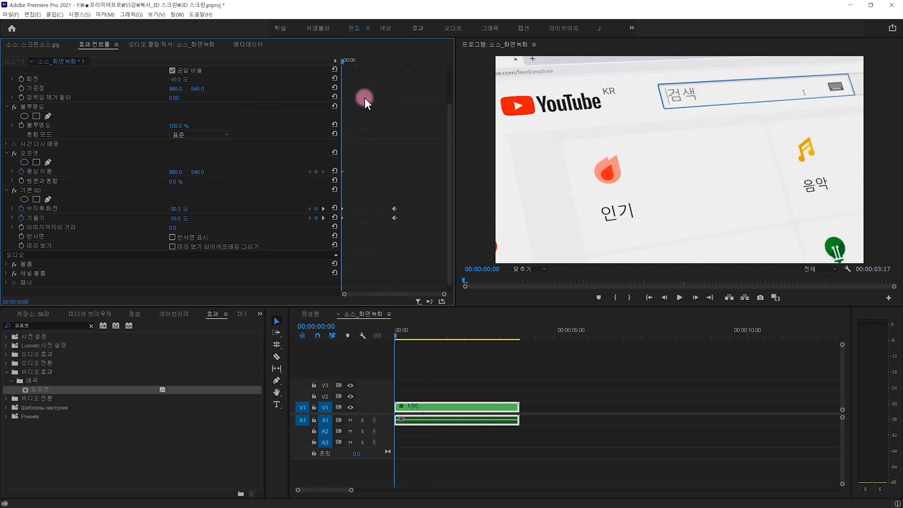
At 00:00:01:24, set the 오프셋 center shift (중심 이동) to 792.0, 540.0 and play back the animation.
left_click_drag(361, 97, 388, 99)
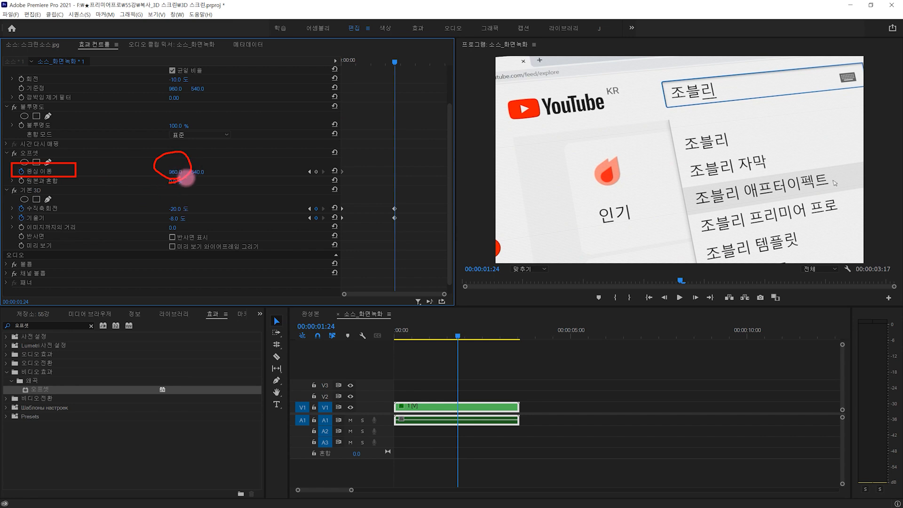
left_click_drag(178, 177, 99, 177)
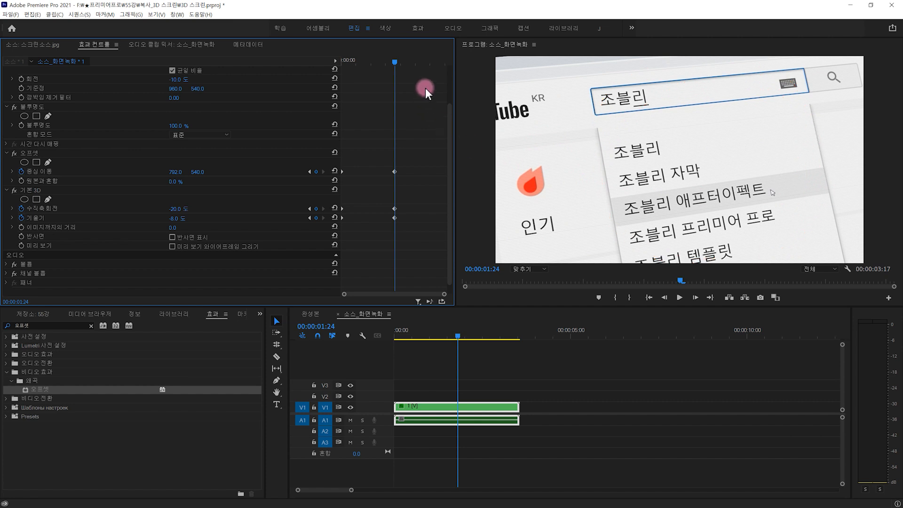
key("Home")
key("space")
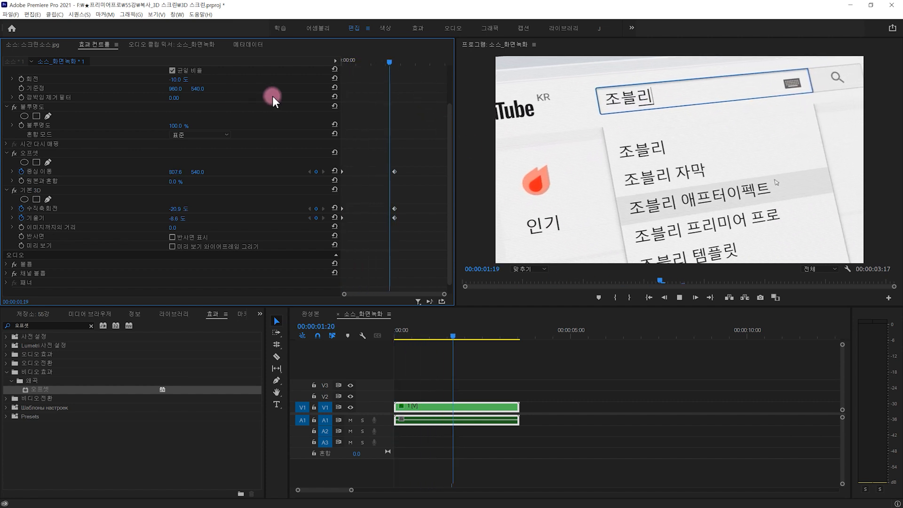
left_click_drag(389, 57, 283, 84)
key("space")
key("space")
Move the ending keyframes of center shift, swivel and tilt to the end of the clip and play back the slower motion.
left_click_drag(383, 144, 400, 263)
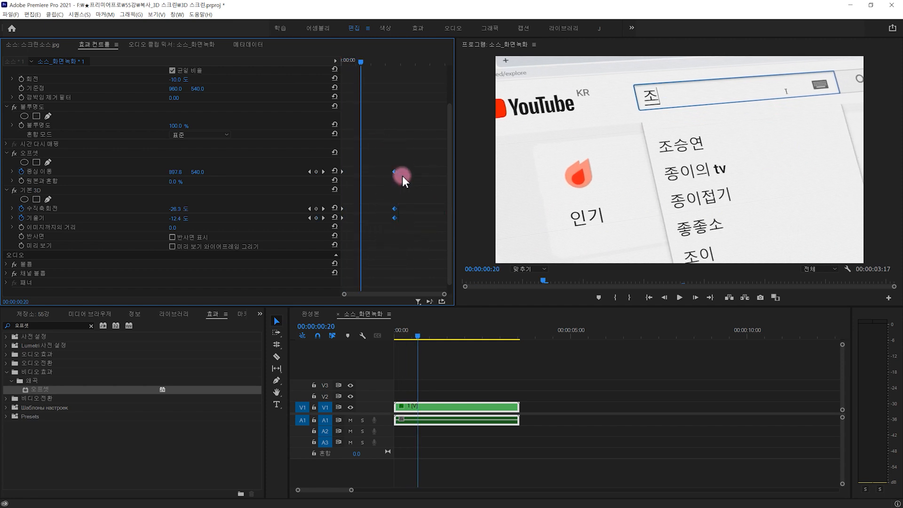
left_click_drag(395, 217, 445, 226)
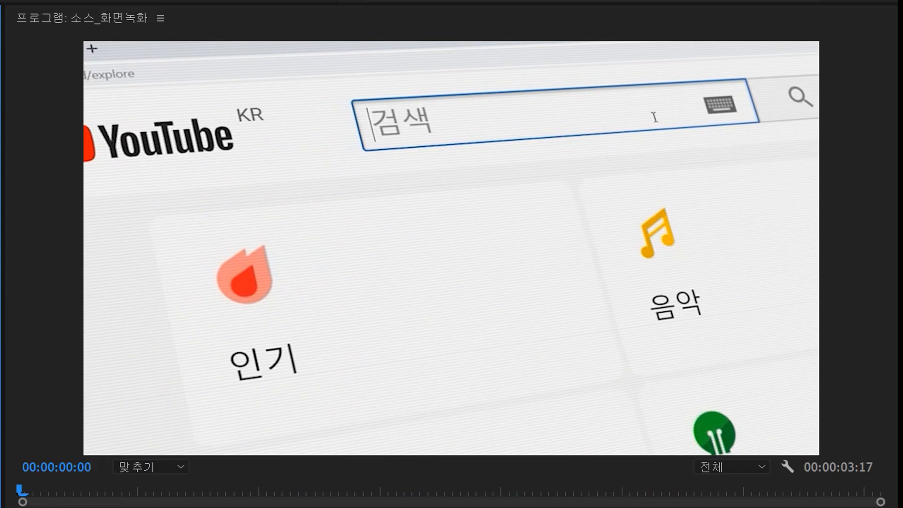
key("space")
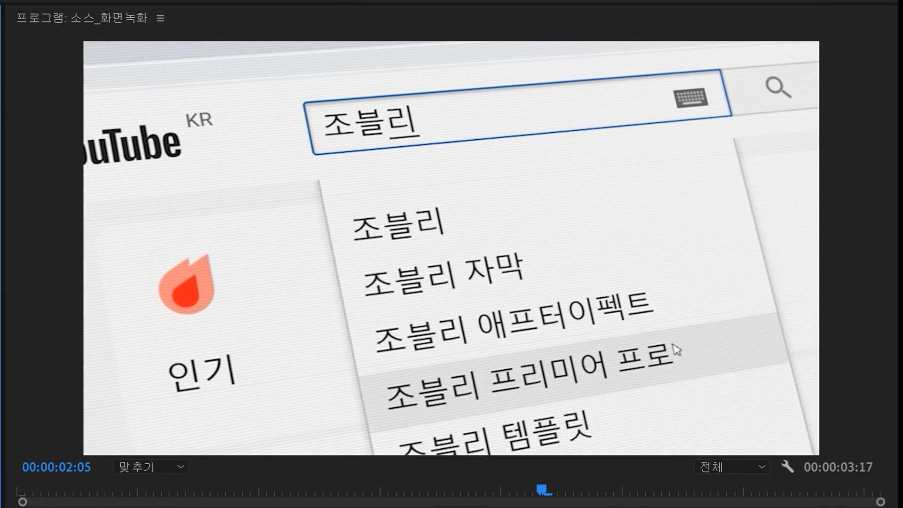
key("space")
key("Home")
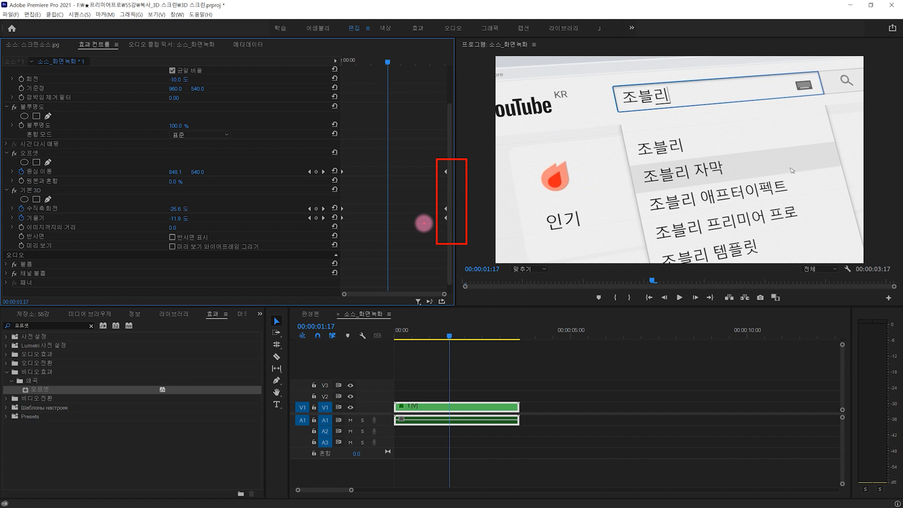
key("Home")
key("space")
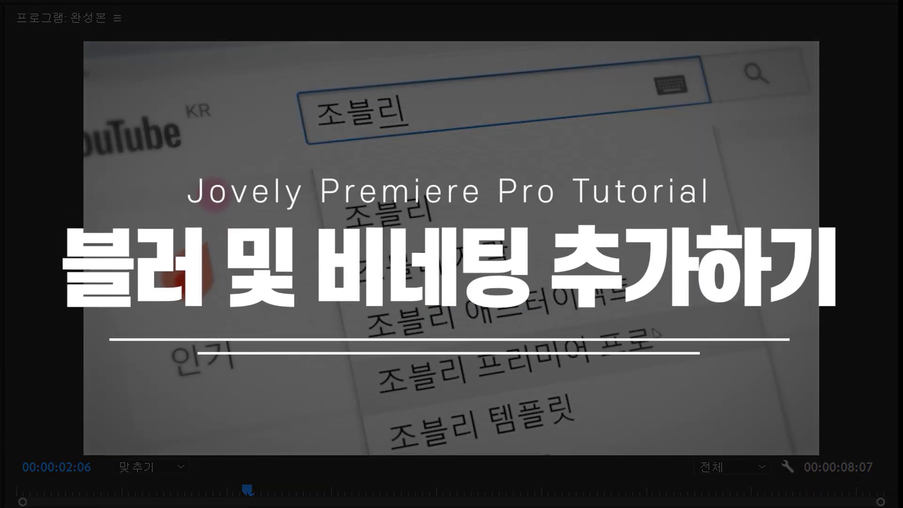
mouse_move(222, 131)
left_mouse_down()
mouse_move(157, 201)
mouse_move(190, 132)
left_mouse_up()
mouse_move(235, 446)
left_mouse_down()
mouse_move(178, 470)
mouse_move(215, 401)
left_mouse_up()
mouse_move(882, 411)
left_mouse_down()
mouse_move(753, 429)
mouse_move(865, 395)
left_mouse_up()
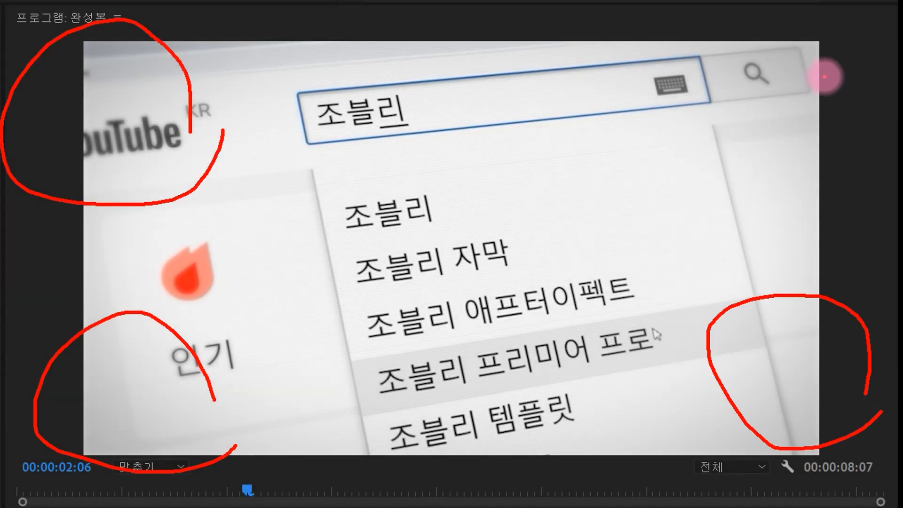
left_click_drag(825, 99, 861, 96)
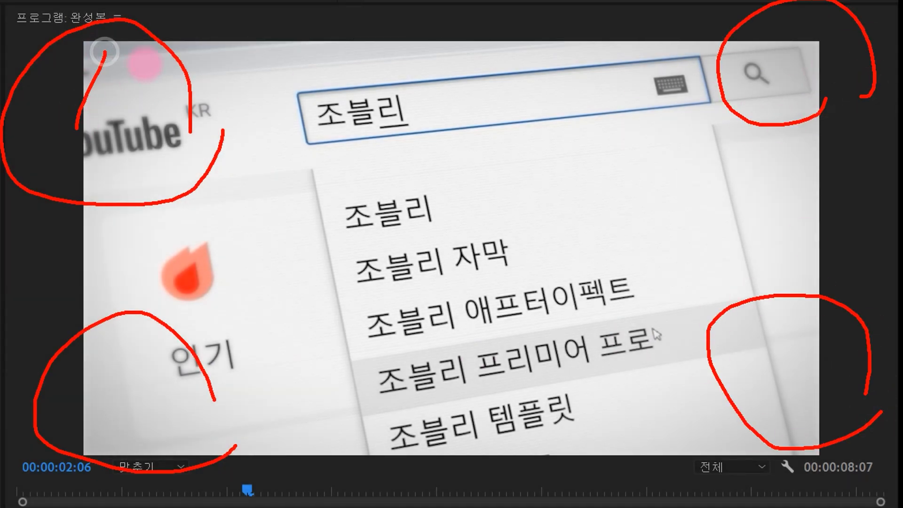
left_click_drag(148, 65, 111, 173)
left_click_drag(102, 341, 86, 405)
left_click_drag(147, 369, 111, 470)
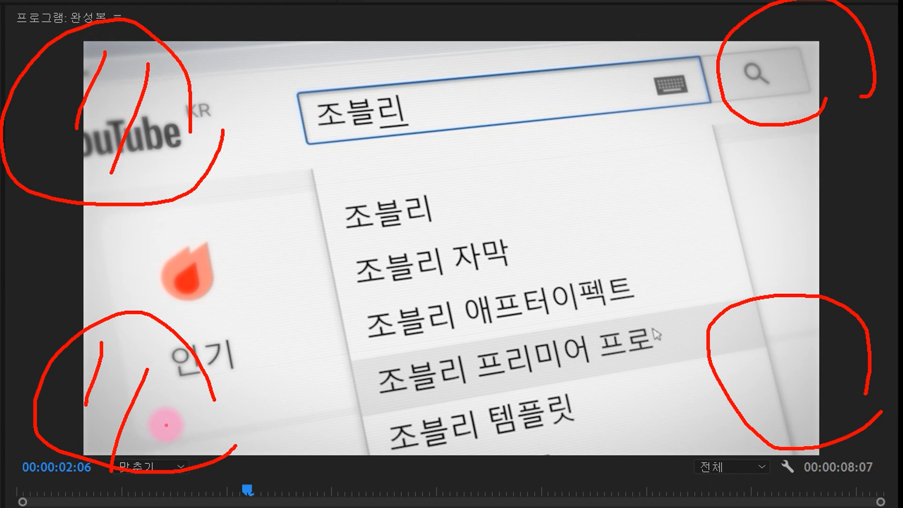
mouse_move(620, 401)
left_mouse_down()
mouse_move(304, 398)
mouse_move(731, 377)
left_mouse_up()
left_click_drag(699, 445, 678, 470)
left_click_drag(255, 110, 301, 101)
mouse_move(635, 108)
left_mouse_down()
mouse_move(678, 114)
mouse_move(712, 77)
left_mouse_up()
mouse_move(301, 377)
left_mouse_down()
mouse_move(328, 389)
mouse_move(344, 368)
left_mouse_up()
left_click_drag(560, 376, 638, 348)
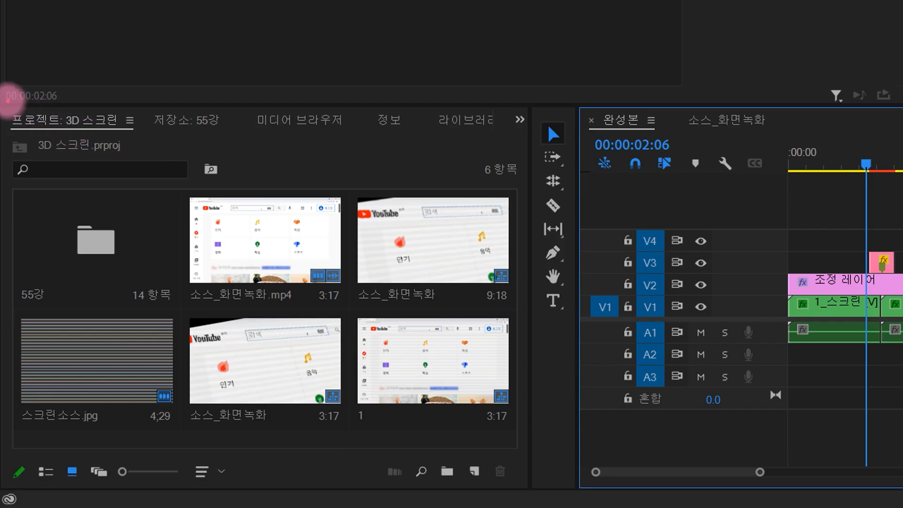
Create a new adjustment layer (조정 레이어) in the 3D 스크린 project with the default settings.
mouse_move(7, 101)
left_mouse_down()
mouse_move(171, 148)
mouse_move(460, 433)
mouse_move(450, 445)
mouse_move(493, 490)
left_mouse_up()
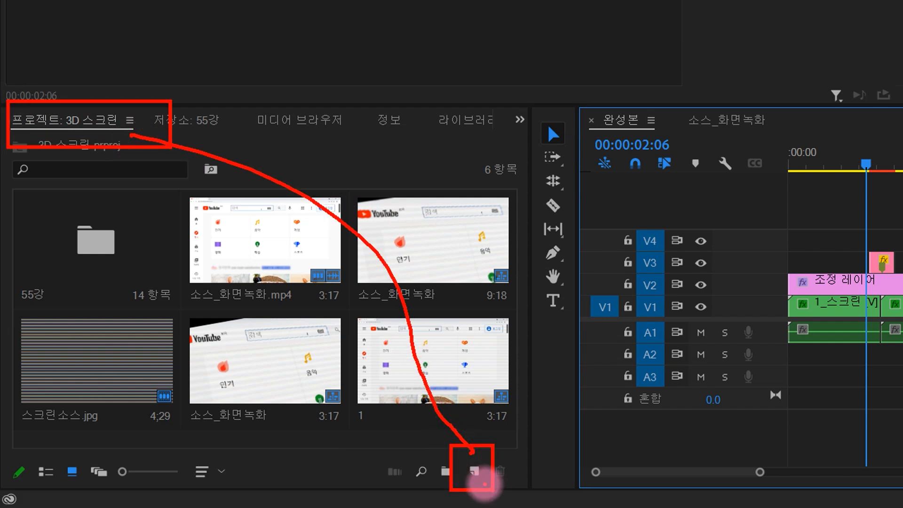
key("Escape")
left_click(474, 472)
left_click_drag(454, 316, 607, 345)
left_click(587, 338)
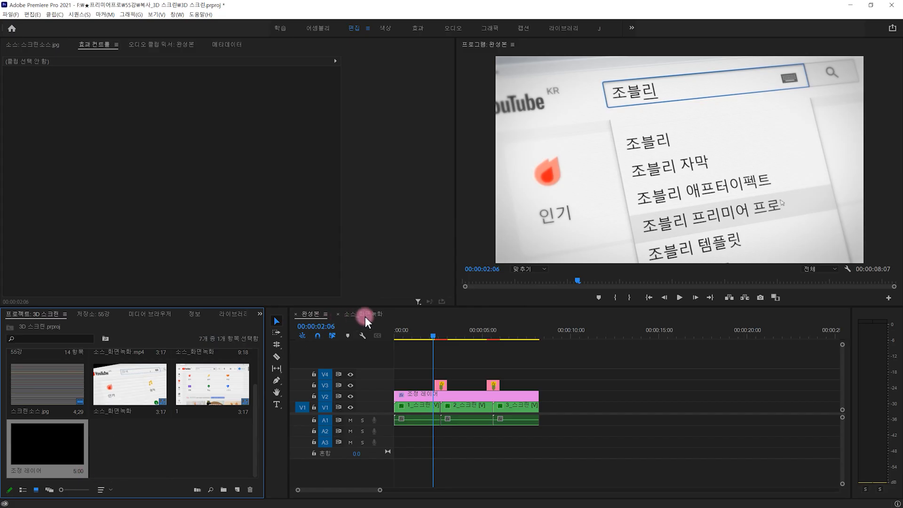
Place the adjustment layer on V2 above nested clip 1, at the start of the 소스_화면녹화 sequence.
left_click(365, 315)
left_click_drag(71, 447, 408, 388)
left_click(419, 397)
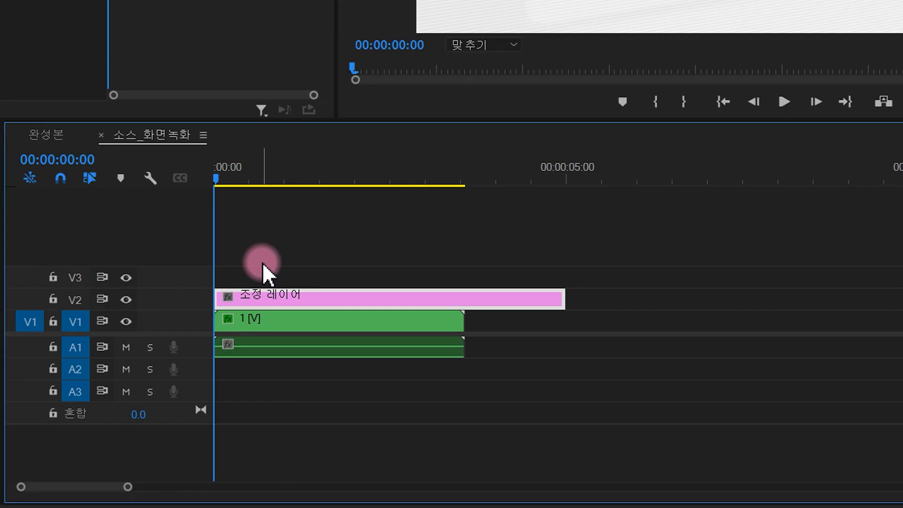
mouse_move(189, 275)
left_mouse_down()
mouse_move(292, 296)
mouse_move(554, 303)
mouse_move(606, 318)
left_mouse_up()
mouse_move(497, 214)
left_mouse_down()
mouse_move(484, 282)
mouse_move(472, 283)
mouse_move(486, 284)
left_mouse_up()
mouse_move(348, 286)
left_mouse_down()
mouse_move(348, 329)
mouse_move(323, 319)
mouse_move(362, 303)
left_mouse_up()
mouse_move(336, 364)
left_mouse_down()
mouse_move(291, 332)
mouse_move(316, 342)
left_mouse_up()
mouse_move(393, 360)
left_mouse_down()
mouse_move(359, 329)
mouse_move(363, 350)
left_mouse_up()
mouse_move(449, 361)
left_mouse_down()
mouse_move(424, 365)
mouse_move(437, 357)
left_mouse_up()
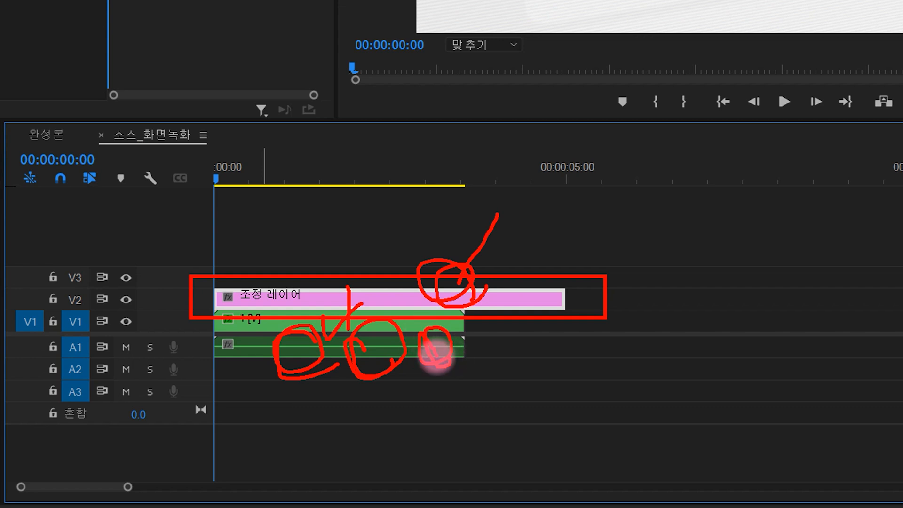
key("Escape")
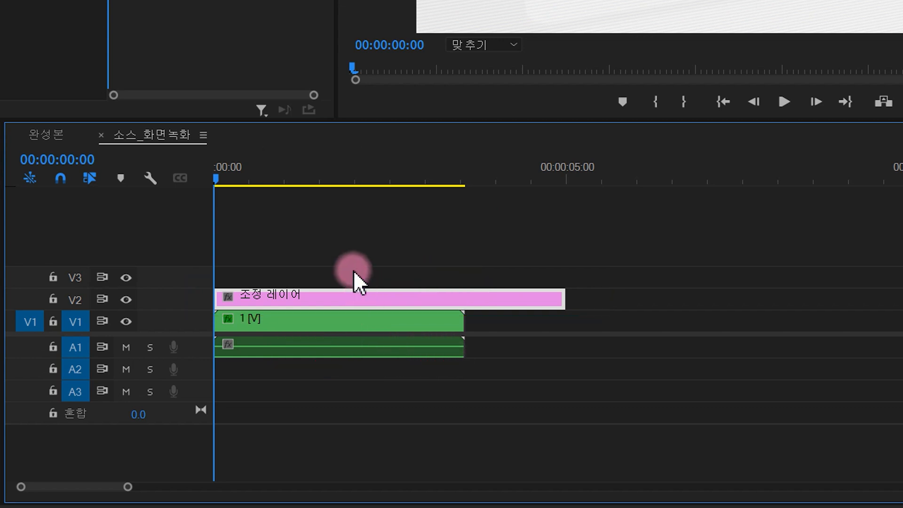
Search the effects for 흐림 and apply 가우시안 흐림 (Gaussian Blur) to the adjustment layer.
left_click(339, 266)
left_click(521, 121)
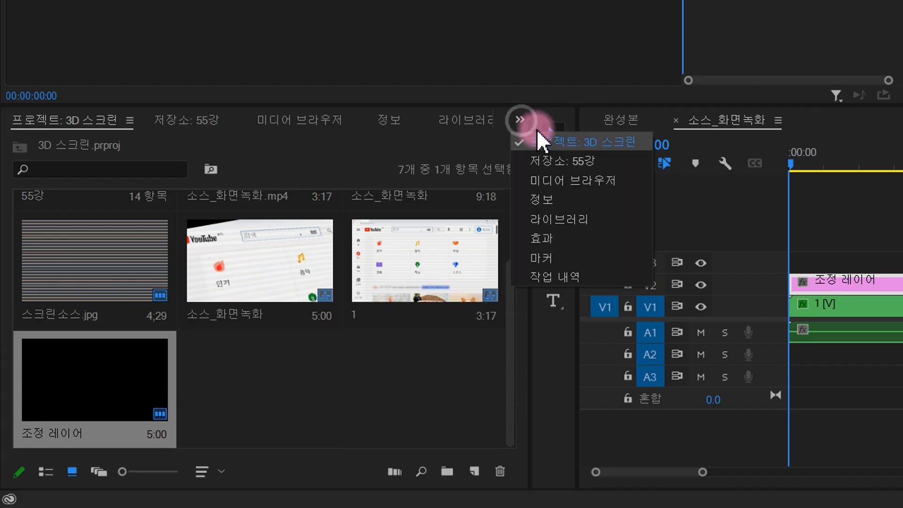
left_click(583, 237)
left_click(109, 142)
type("ㅎ")
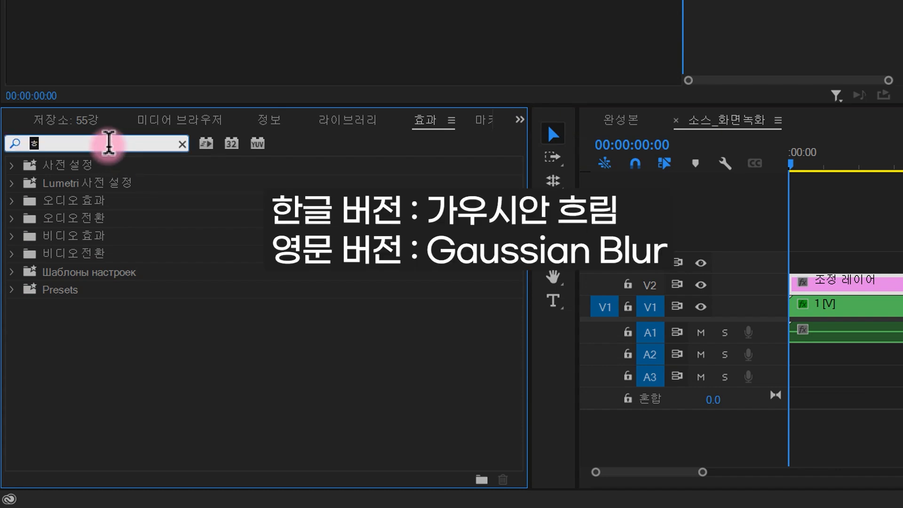
type("ㅡㄹㅣㅁ")
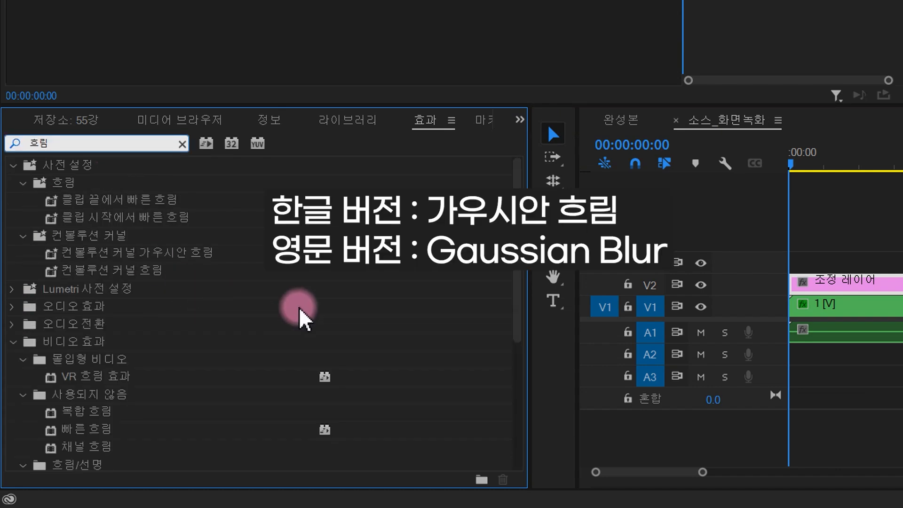
left_click_drag(535, 272, 520, 413)
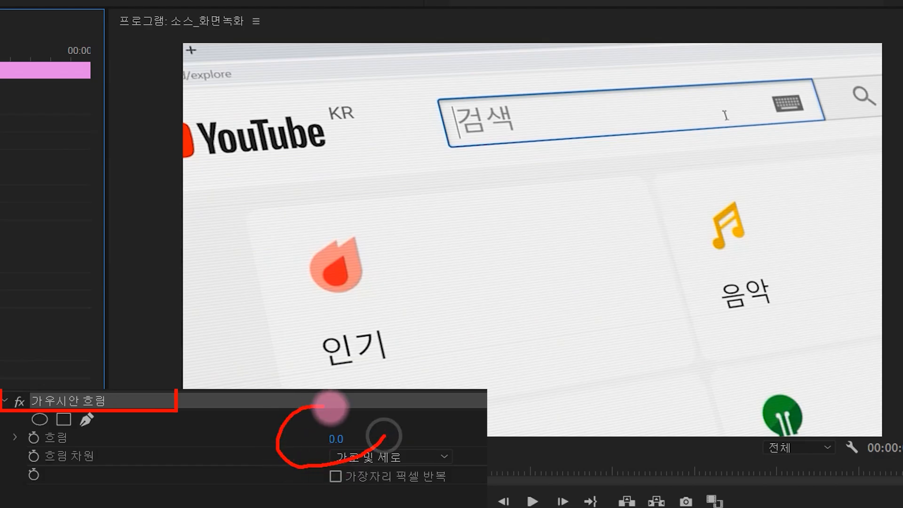
Set the 가우시안 흐림 blur amount (흐림) on the adjustment layer to 33.0.
left_click_drag(353, 437, 369, 437)
mouse_move(383, 170)
left_mouse_down()
mouse_move(462, 279)
mouse_move(657, 246)
left_mouse_up()
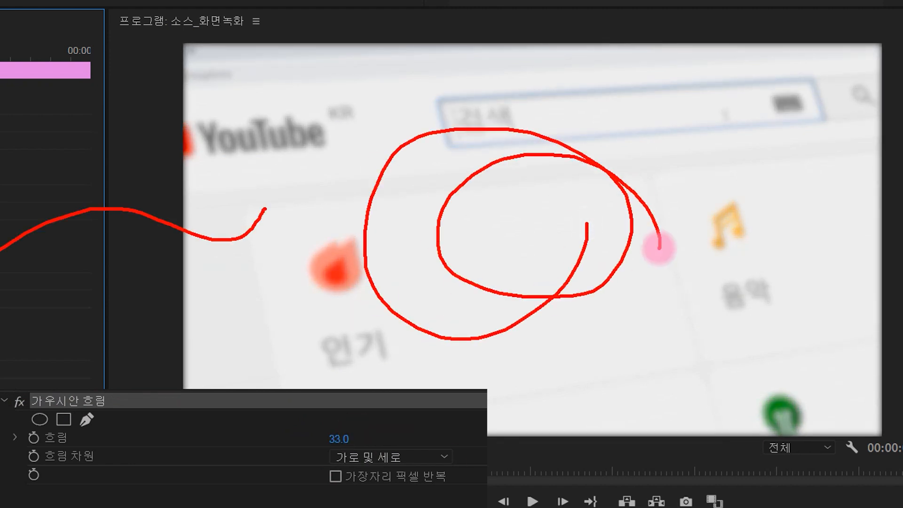
mouse_move(445, 488)
left_mouse_down()
mouse_move(310, 485)
mouse_move(436, 457)
mouse_move(447, 494)
left_mouse_up()
left_click_drag(290, 465, 346, 472)
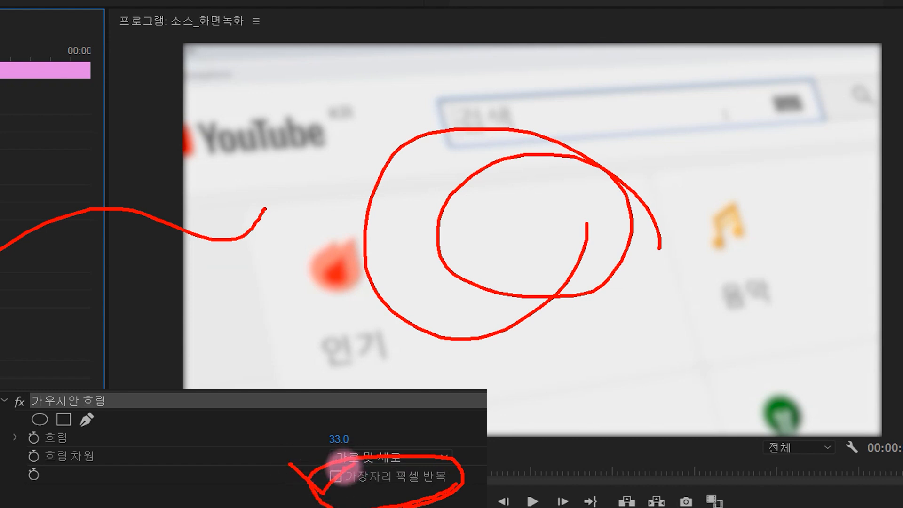
Turn on repeated edge pixels (가장자리 픽셀 반복) for the adjustment layer's 가우시안 흐림 effect.
mouse_move(195, 328)
left_mouse_down()
mouse_move(199, 272)
mouse_move(155, 314)
mouse_move(190, 271)
left_mouse_up()
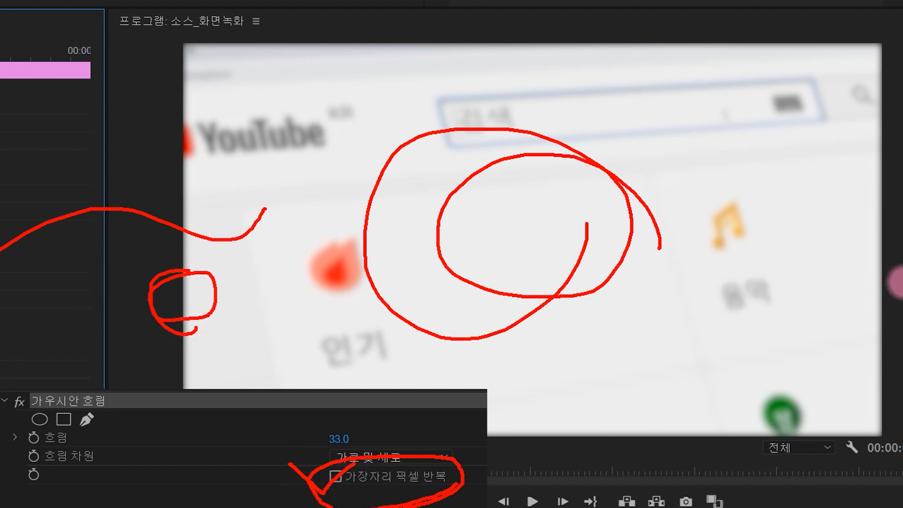
left_click(337, 476)
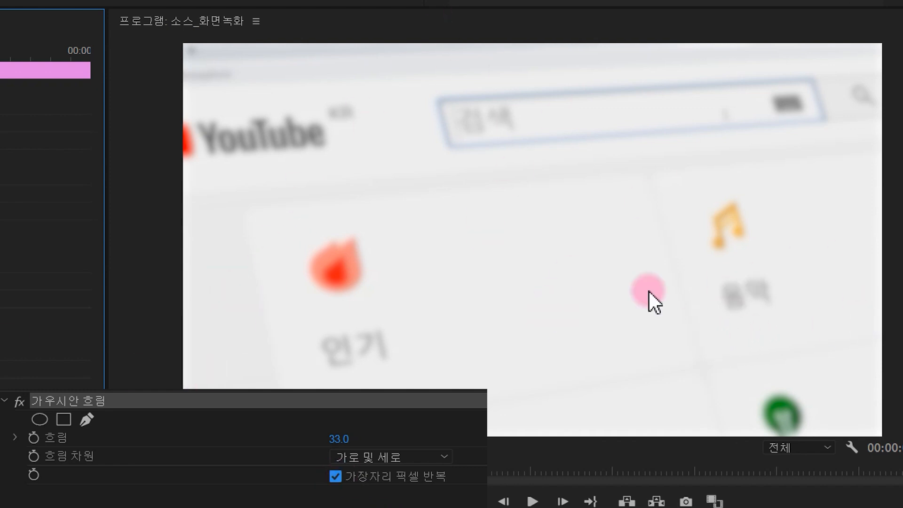
mouse_move(736, 312)
left_mouse_down()
mouse_move(637, 362)
mouse_move(387, 310)
mouse_move(472, 105)
mouse_move(740, 227)
mouse_move(501, 408)
mouse_move(359, 240)
mouse_move(570, 105)
mouse_move(713, 257)
mouse_move(659, 345)
left_mouse_up()
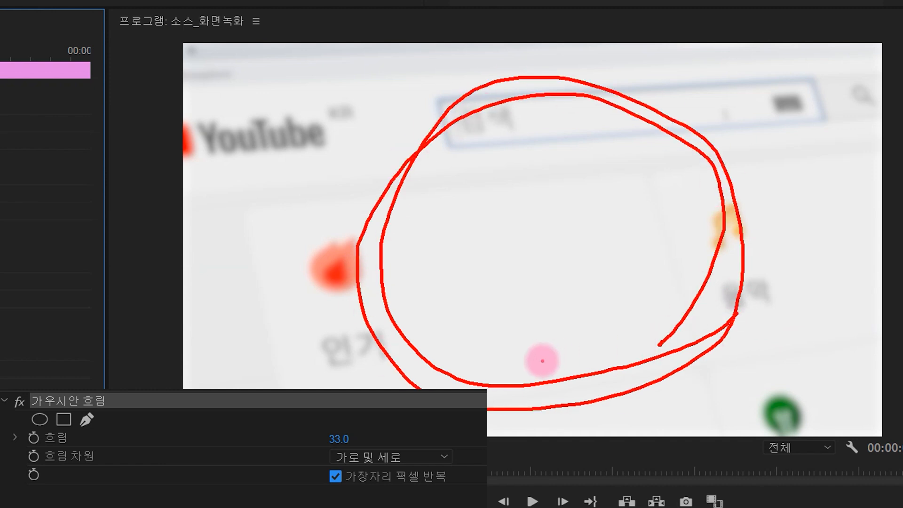
key("Escape")
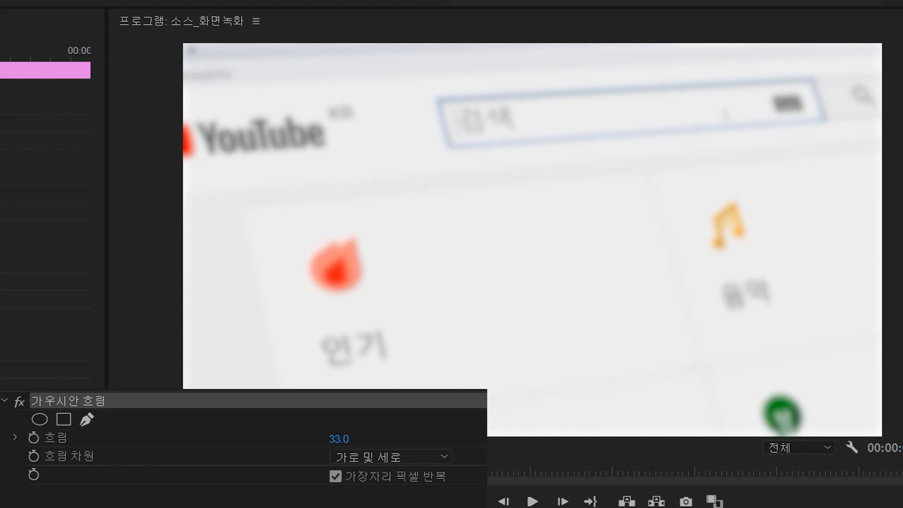
Add an elliptical mask to the 가우시안 흐림 effect and stretch it on all four sides to cover the frame's central area.
left_click_drag(13, 404, 53, 438)
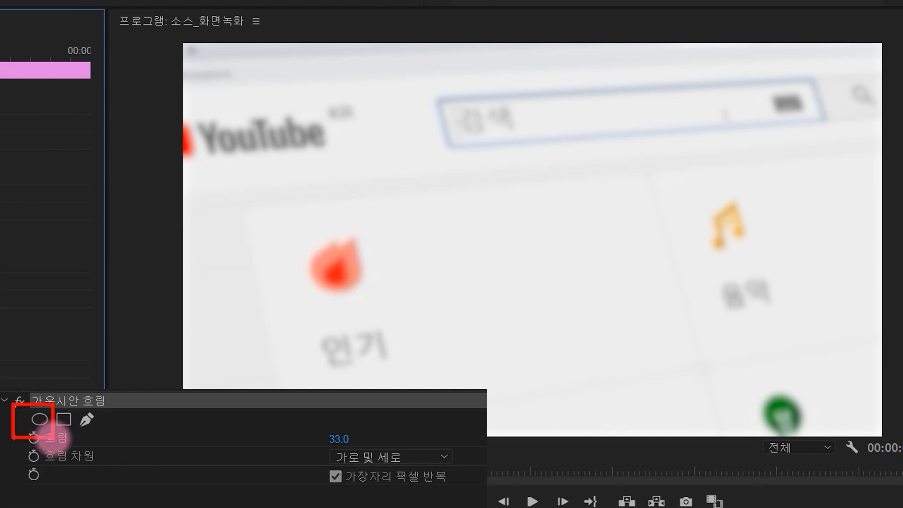
left_click(41, 419)
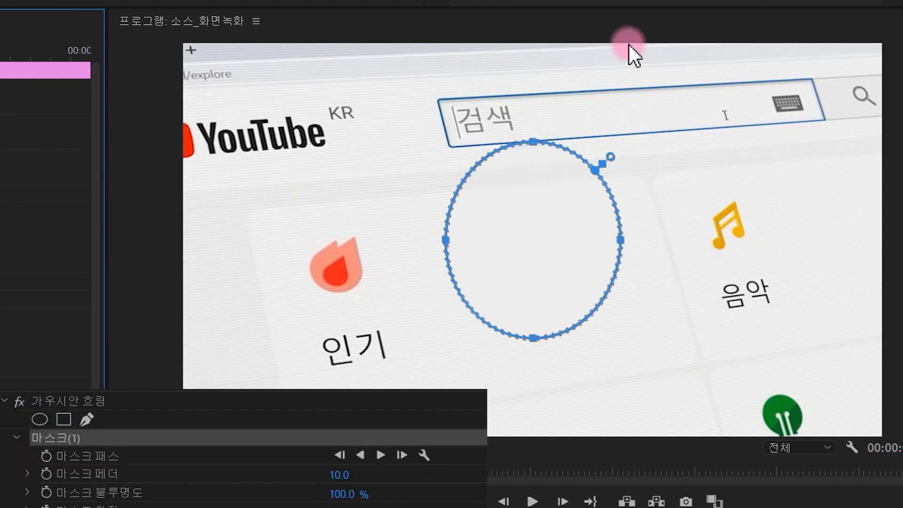
left_click_drag(534, 142, 534, 73)
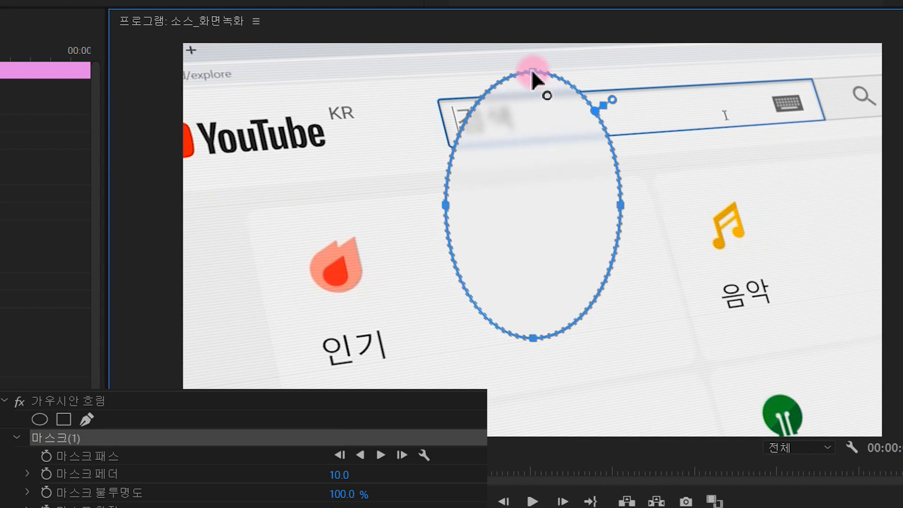
left_click_drag(445, 206, 334, 206)
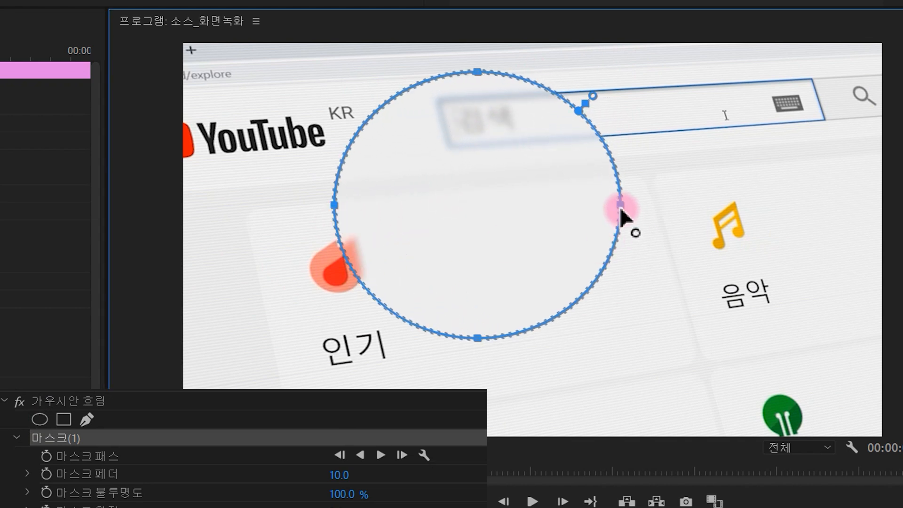
left_click_drag(621, 207, 767, 207)
mouse_move(550, 339)
left_mouse_down()
mouse_move(554, 408)
mouse_move(557, 387)
left_mouse_up()
Invert the 가우시안 흐림 mask (반전됨) so the blur applies outside the ellipse.
mouse_move(628, 359)
left_mouse_down()
mouse_move(369, 230)
mouse_move(721, 386)
left_mouse_up()
left_click_drag(551, 142, 495, 294)
left_click_drag(568, 160, 535, 325)
left_click_drag(613, 195, 606, 292)
left_click_drag(685, 183, 671, 278)
mouse_move(509, 293)
left_mouse_down()
mouse_move(446, 451)
mouse_move(335, 474)
mouse_move(362, 425)
mouse_move(377, 480)
left_mouse_up()
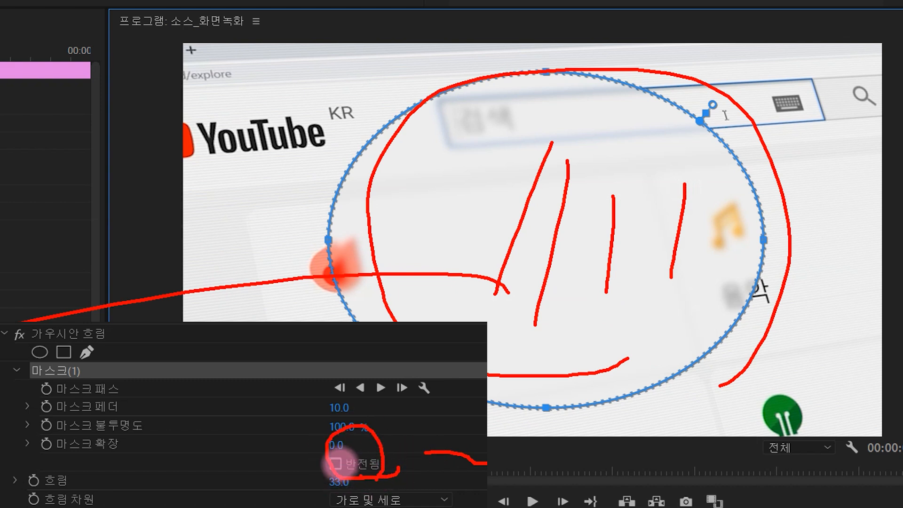
key("Escape")
left_click(335, 464)
left_click_drag(329, 131, 286, 149)
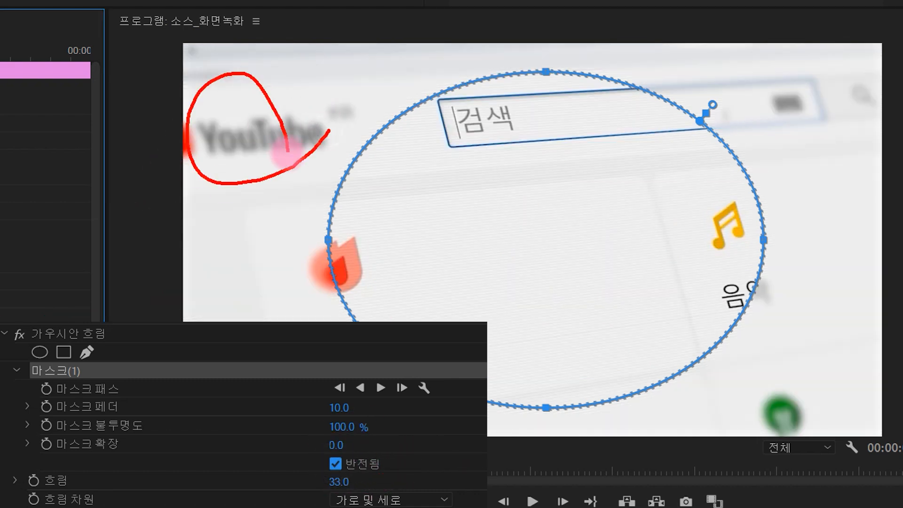
left_click_drag(188, 322, 244, 322)
mouse_move(788, 347)
left_mouse_down()
mouse_move(744, 267)
mouse_move(812, 325)
left_mouse_up()
left_click_drag(854, 118, 840, 141)
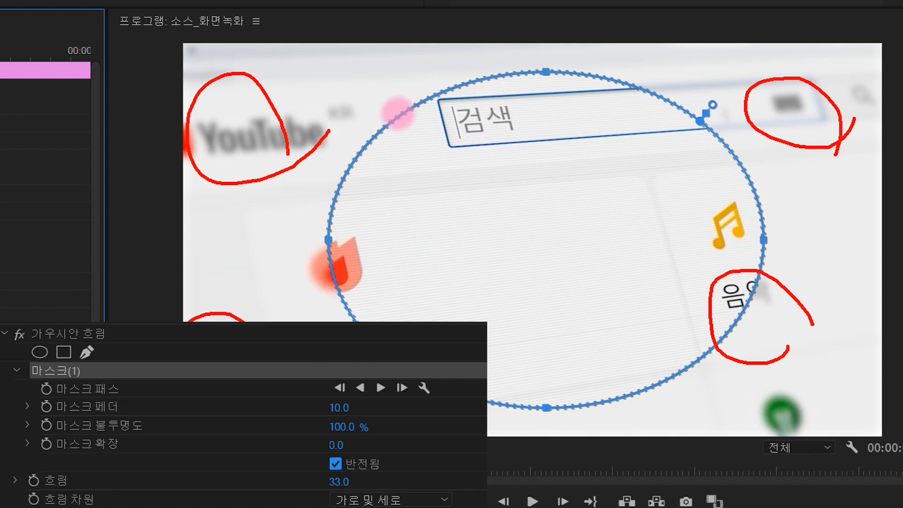
Set the mask feather (마스크 페더) to 500.0 and the 가우시안 흐림 blur amount to 20.
mouse_move(394, 129)
left_mouse_down()
mouse_move(322, 195)
mouse_move(315, 264)
mouse_move(374, 137)
left_mouse_up()
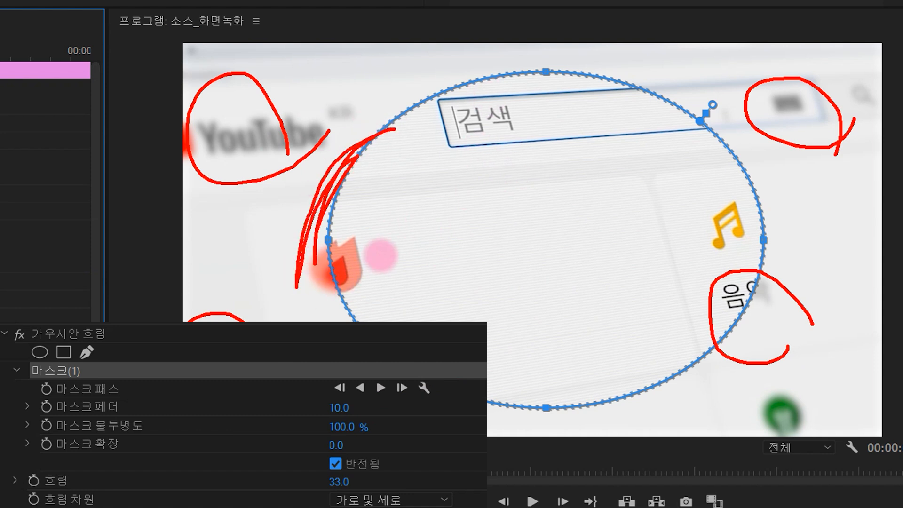
left_click_drag(412, 214, 0, 220)
mouse_move(374, 397)
left_mouse_down()
mouse_move(355, 383)
mouse_move(363, 424)
mouse_move(372, 404)
left_mouse_up()
key("Escape")
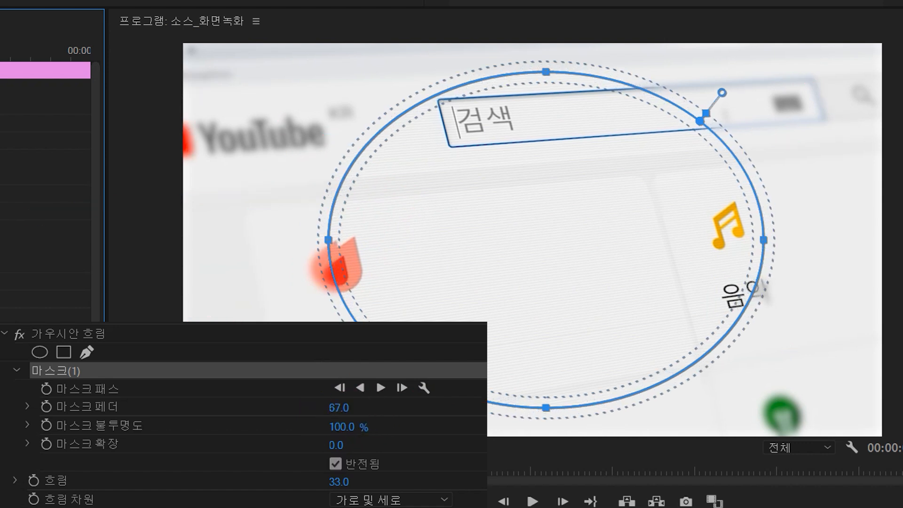
left_click_drag(341, 407, 374, 408)
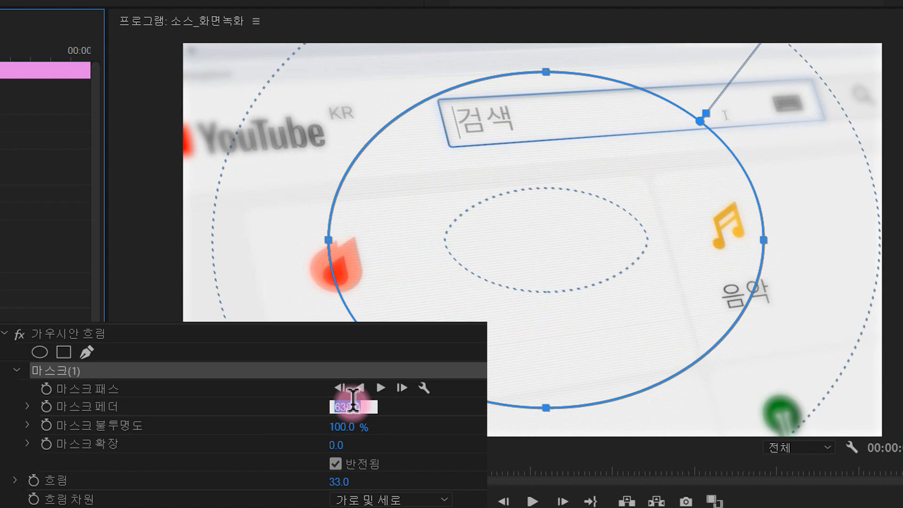
left_click(334, 480)
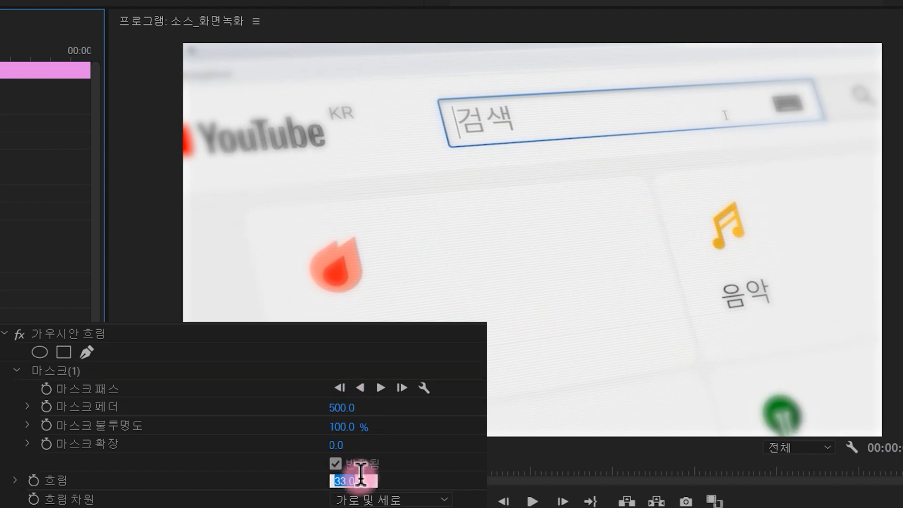
type("20")
key("Return")
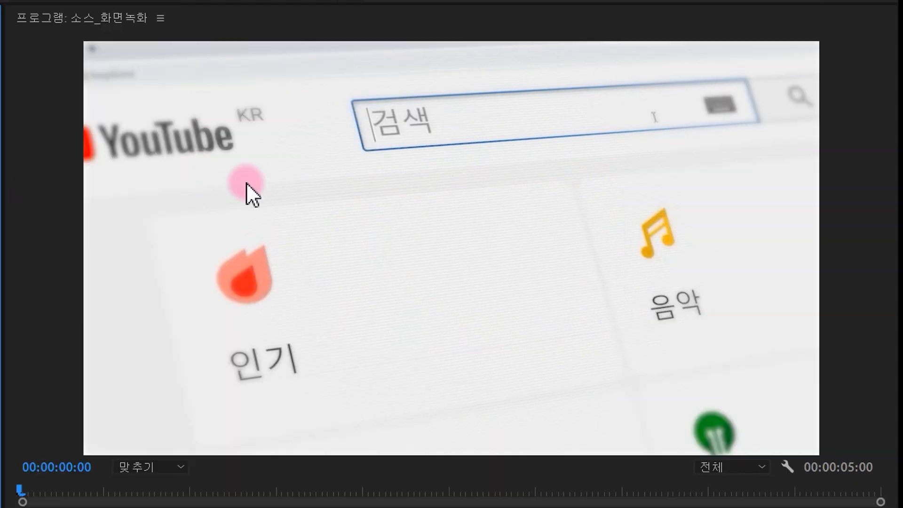
Compare the frame with and without the edge blur by hiding the V2 adjustment layer track and showing it again.
mouse_move(234, 147)
left_mouse_down()
mouse_move(160, 197)
mouse_move(174, 198)
left_mouse_up()
mouse_move(173, 428)
left_mouse_down()
mouse_move(162, 309)
mouse_move(141, 446)
left_mouse_up()
mouse_move(761, 411)
left_mouse_down()
mouse_move(782, 345)
mouse_move(792, 377)
left_mouse_up()
mouse_move(818, 181)
left_mouse_down()
mouse_move(767, 169)
mouse_move(849, 160)
left_mouse_up()
mouse_move(568, 297)
left_mouse_down()
mouse_move(332, 318)
mouse_move(316, 141)
mouse_move(508, 271)
left_mouse_up()
left_click_drag(299, 147, 317, 192)
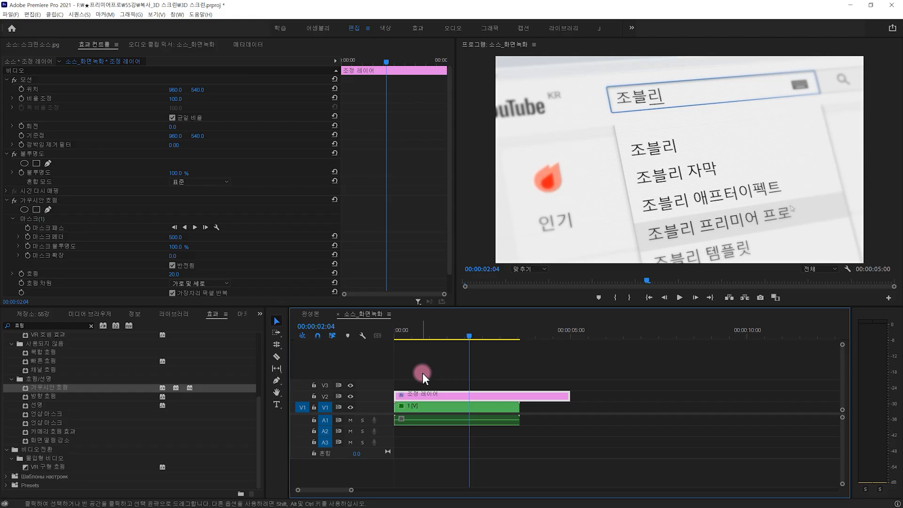
left_click(352, 396)
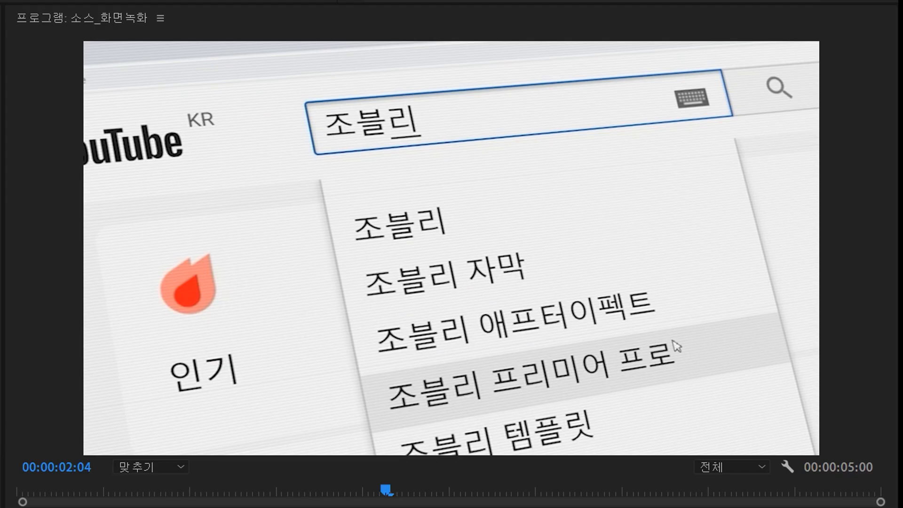
left_click(352, 396)
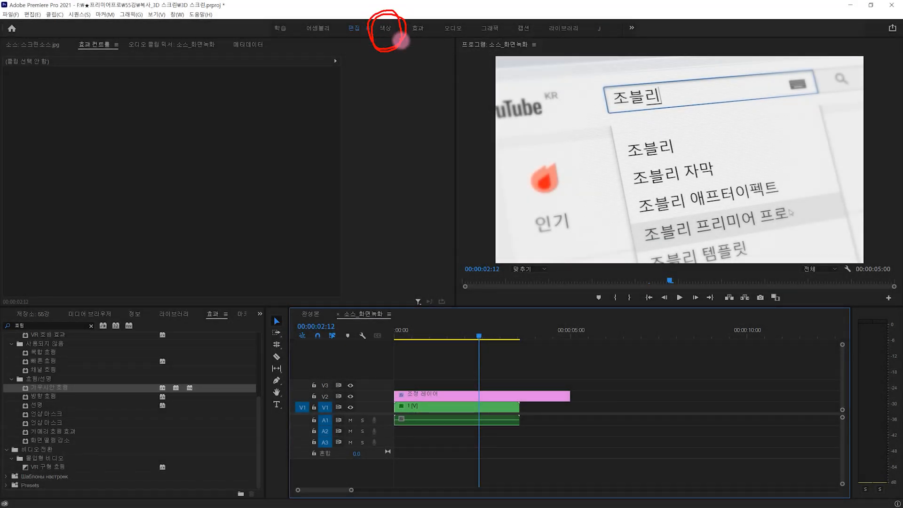
Add a Lumetri vignette (비네팅) to the adjustment layer with amount -1.7, midpoint 50.4 and feather 65.4.
left_click(391, 32)
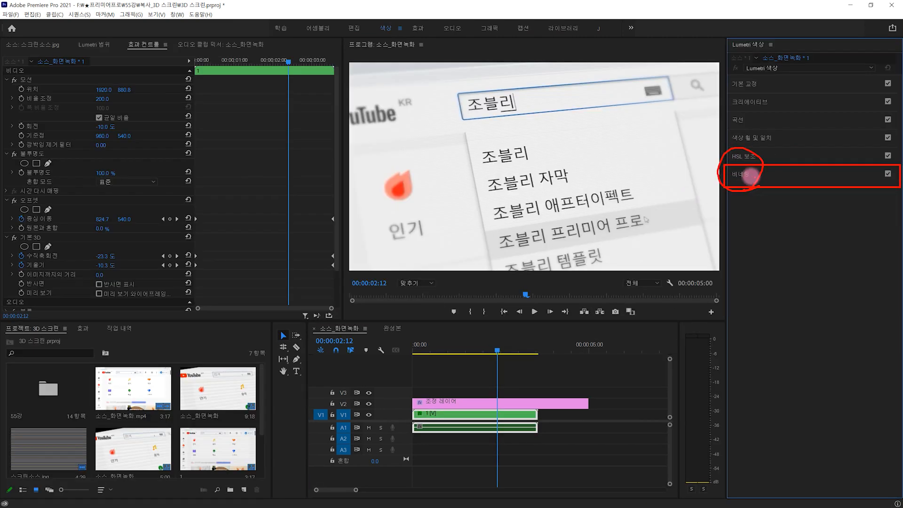
left_click(742, 174)
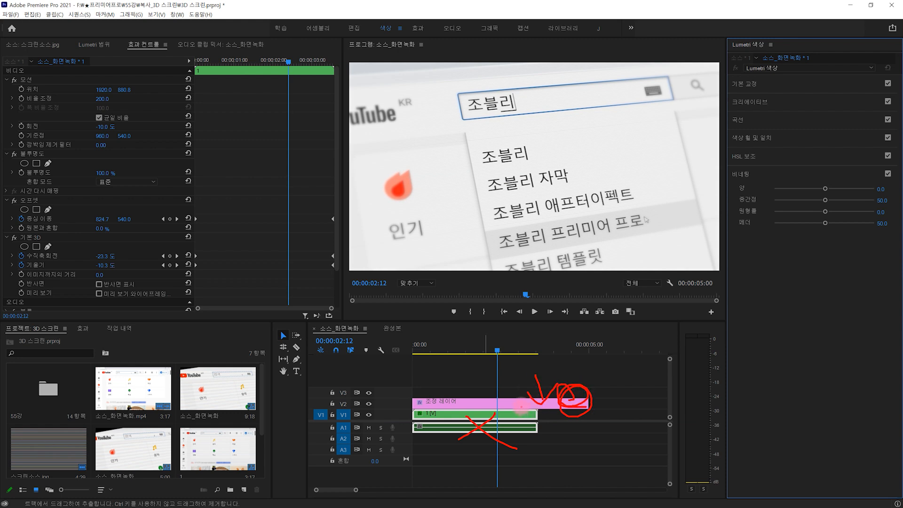
left_click(520, 403)
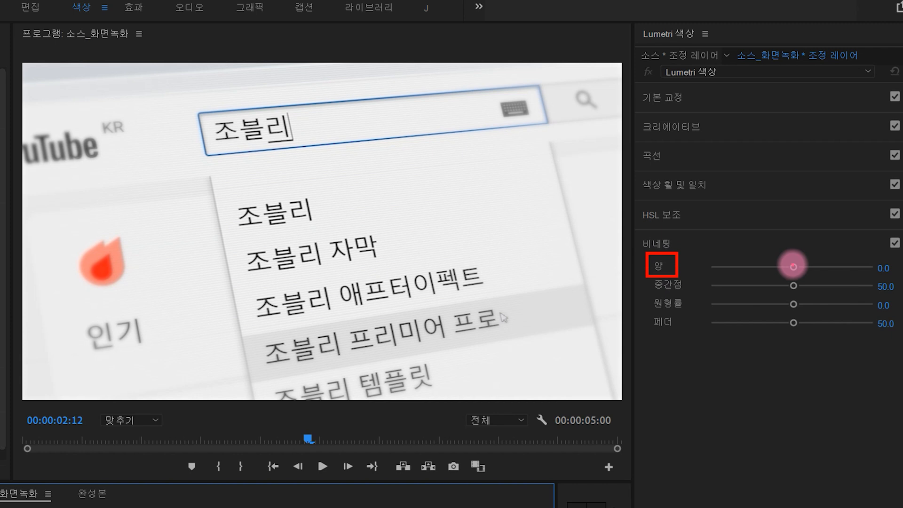
mouse_move(794, 267)
left_mouse_down()
mouse_move(690, 278)
mouse_move(900, 286)
left_mouse_up()
left_click_drag(842, 287, 755, 289)
left_click_drag(793, 323, 836, 352)
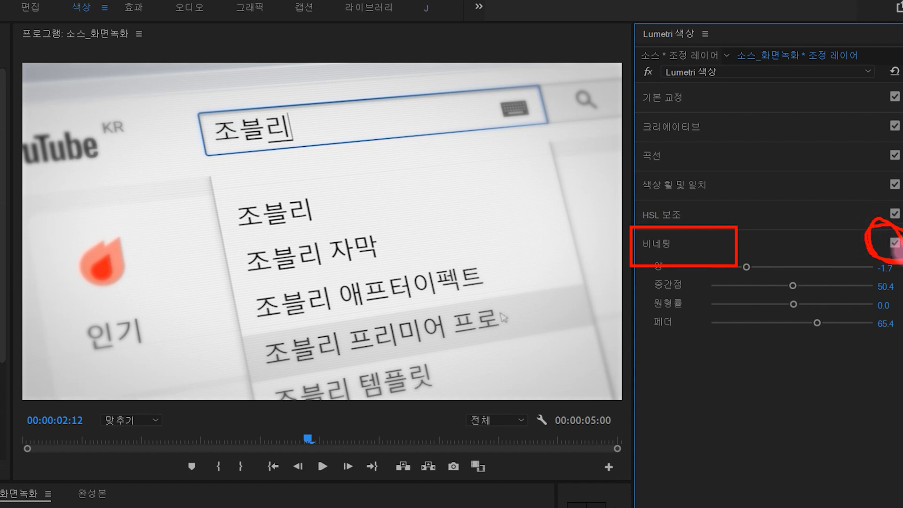
Switch the vignette off and on repeatedly to compare the darkened edges, leaving it enabled.
left_click(894, 243)
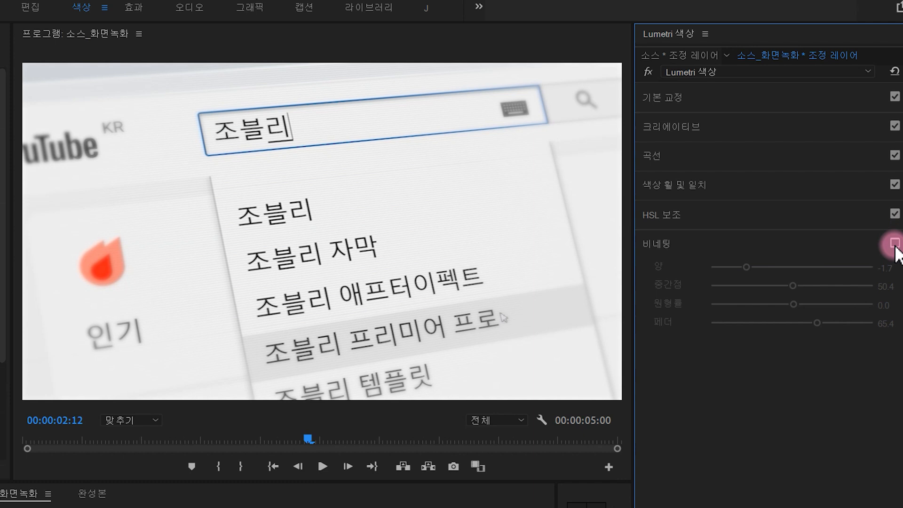
left_click(895, 243)
left_click(894, 243)
left_click(895, 244)
left_click(894, 244)
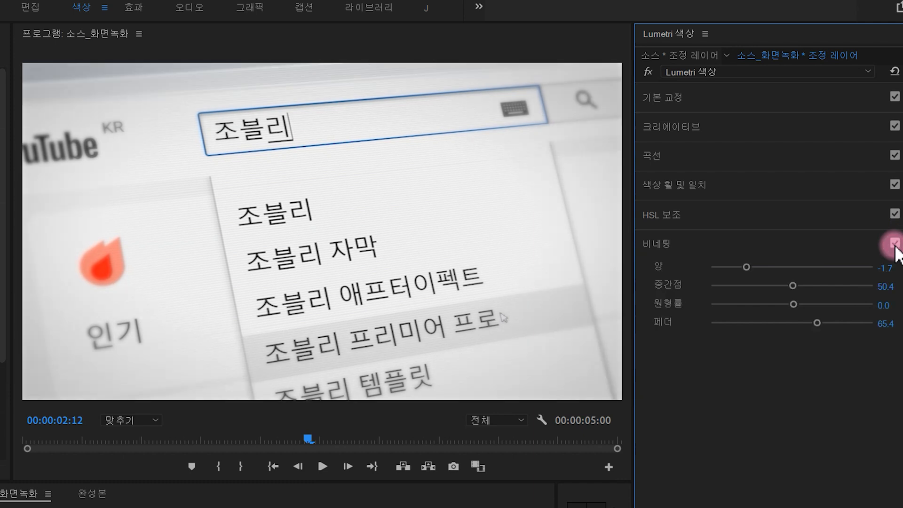
mouse_move(515, 323)
left_mouse_down()
mouse_move(244, 308)
mouse_move(398, 364)
left_mouse_up()
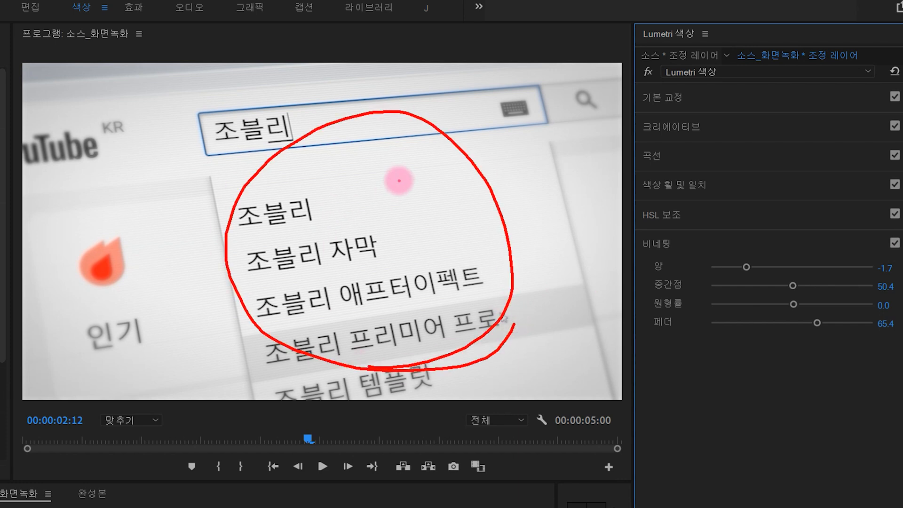
key("Escape")
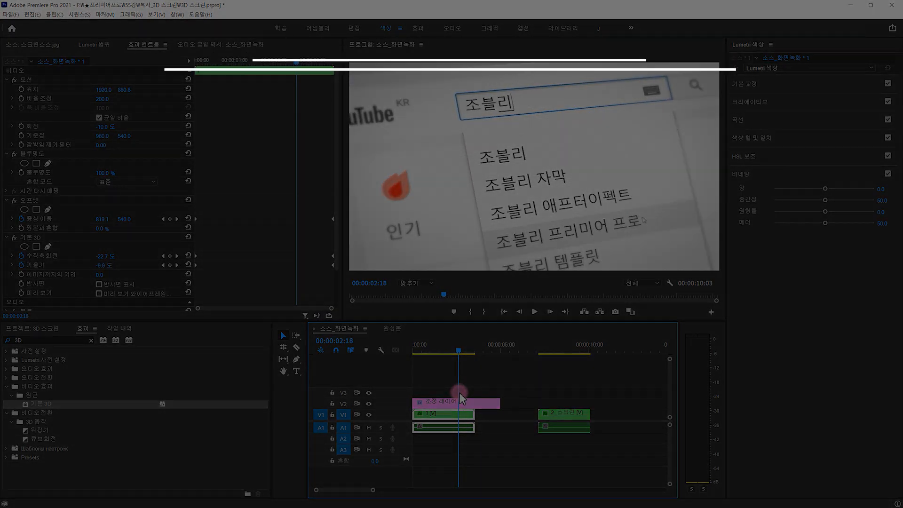
Move clip 2_스크린 on V1 directly after nested clip 1 and extend the V2 adjustment layer to cover both clips.
left_click(485, 389)
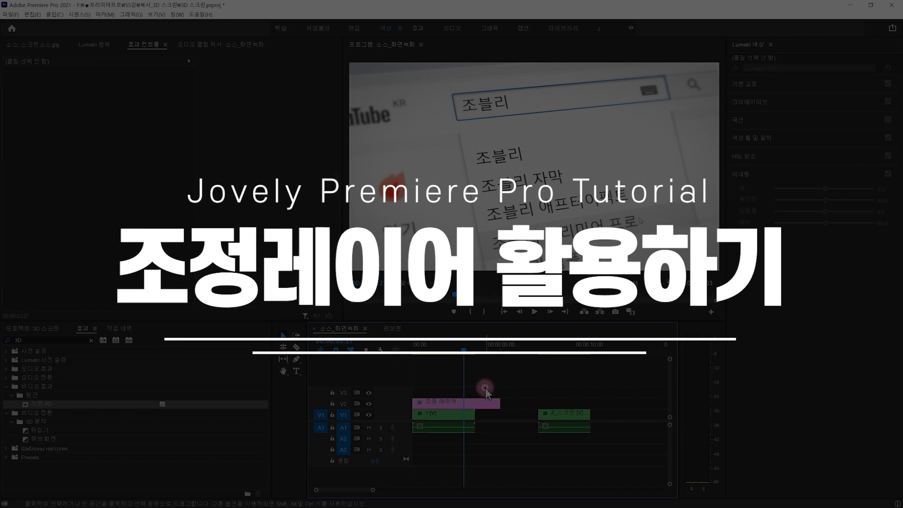
left_click_drag(508, 384, 406, 417)
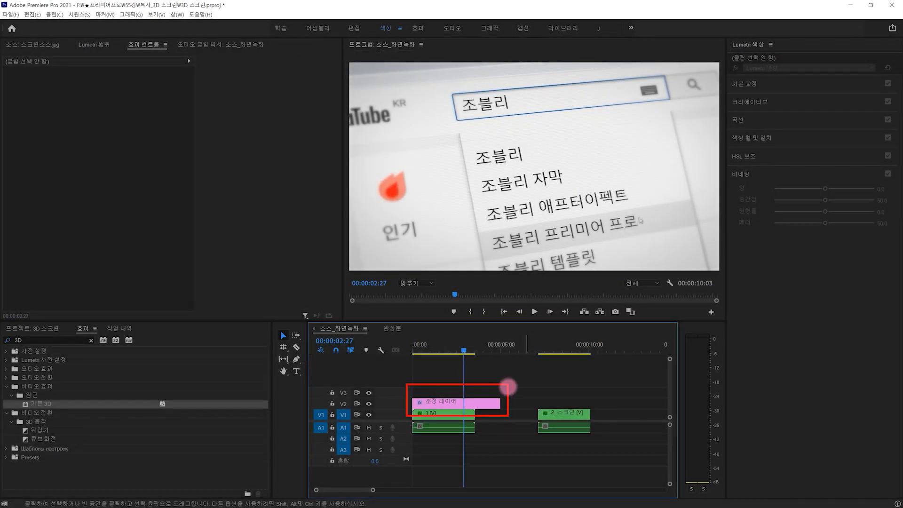
left_click_drag(449, 357, 569, 415)
left_click_drag(554, 353, 559, 350)
left_click(548, 412)
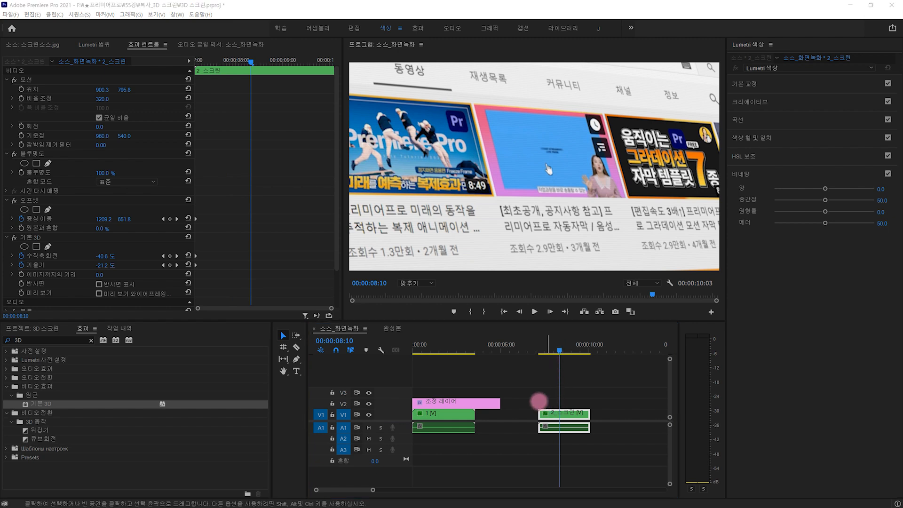
left_click_drag(568, 420, 527, 400)
left_click(494, 350)
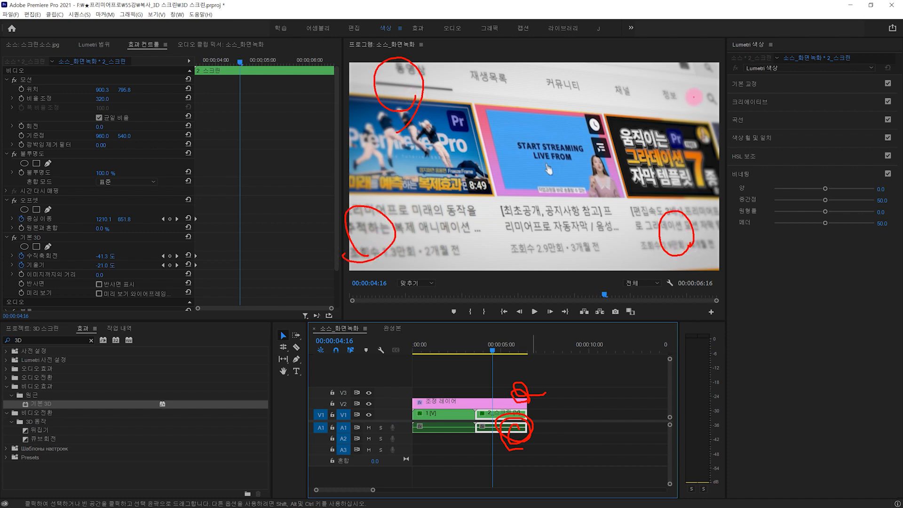
key("Escape")
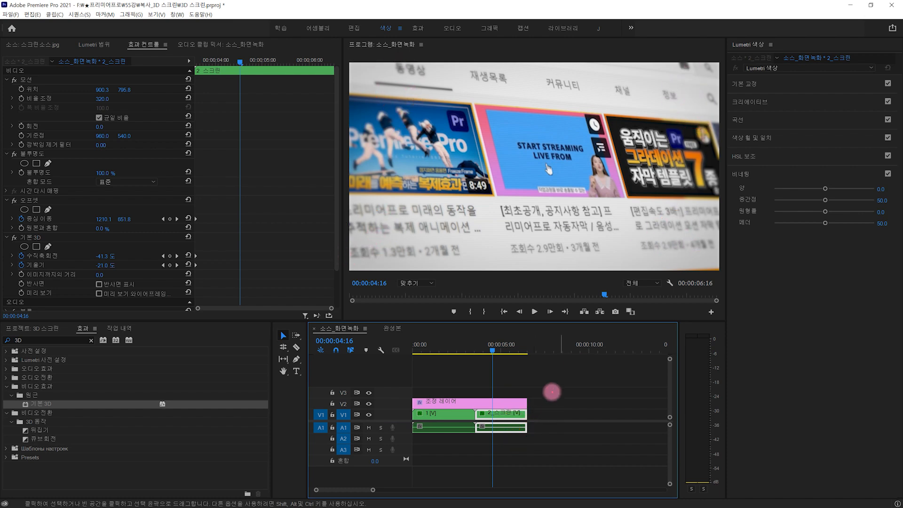
left_click_drag(520, 400, 397, 418)
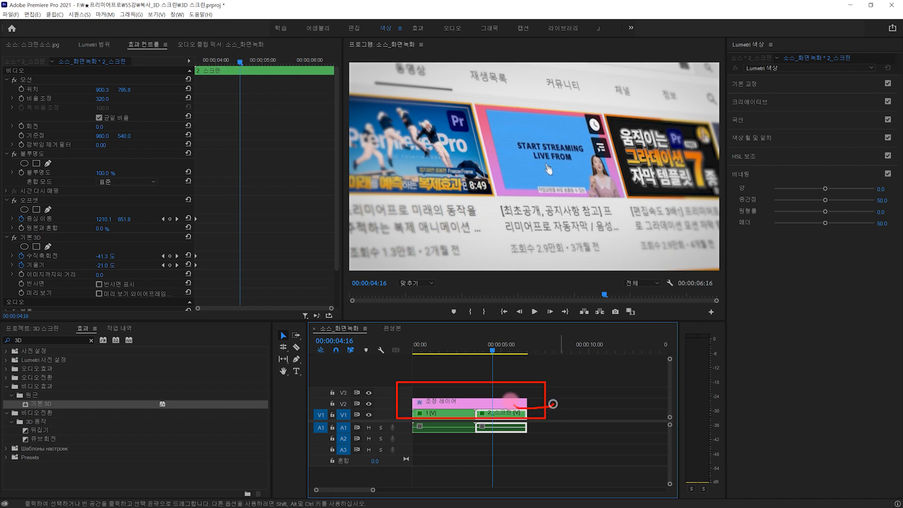
mouse_move(493, 353)
left_mouse_down()
mouse_move(428, 355)
mouse_move(524, 379)
mouse_move(507, 380)
left_mouse_up()
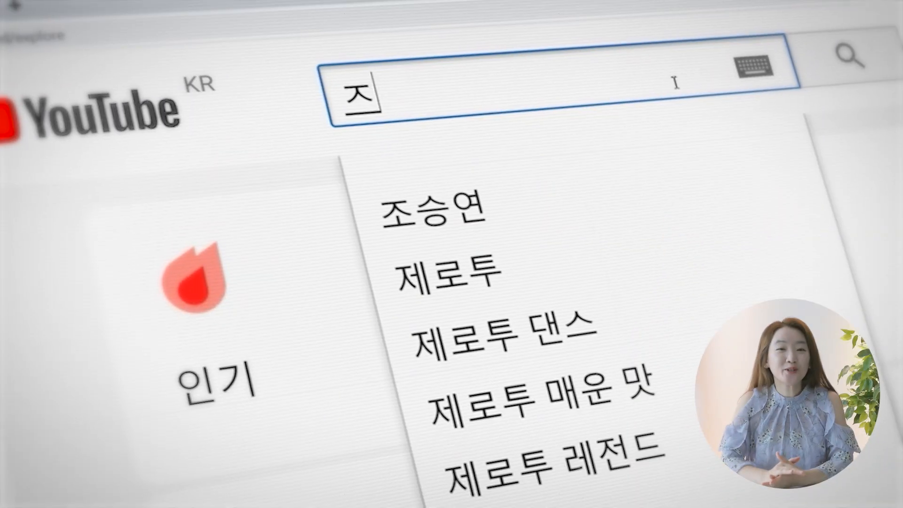